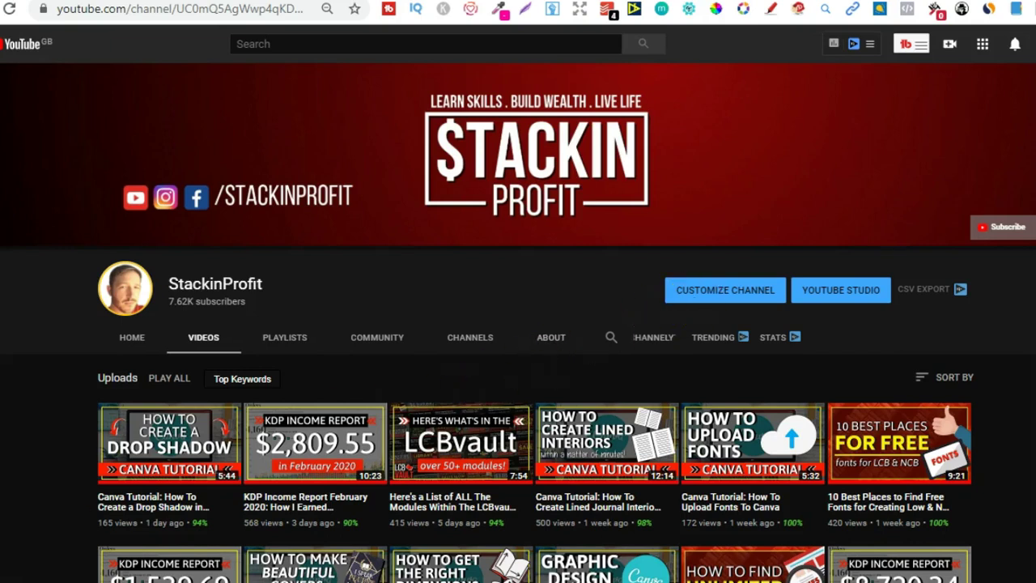
# Scroll through the getbookreport search results, then switch to the LCBvault Gumroad product page
pyautogui.scroll(-3, 518, 324)
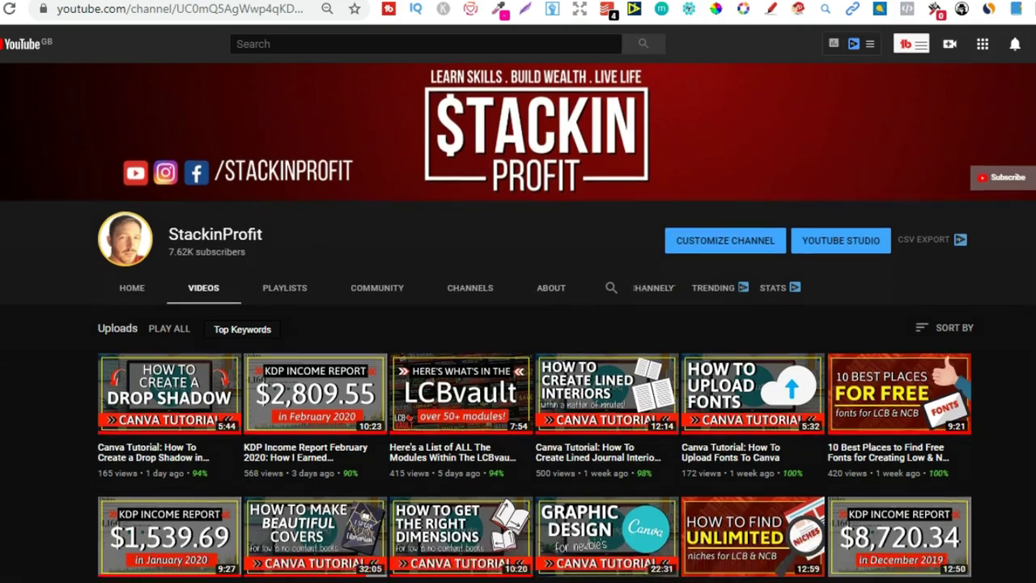
pyautogui.scroll(-2, 519, 324)
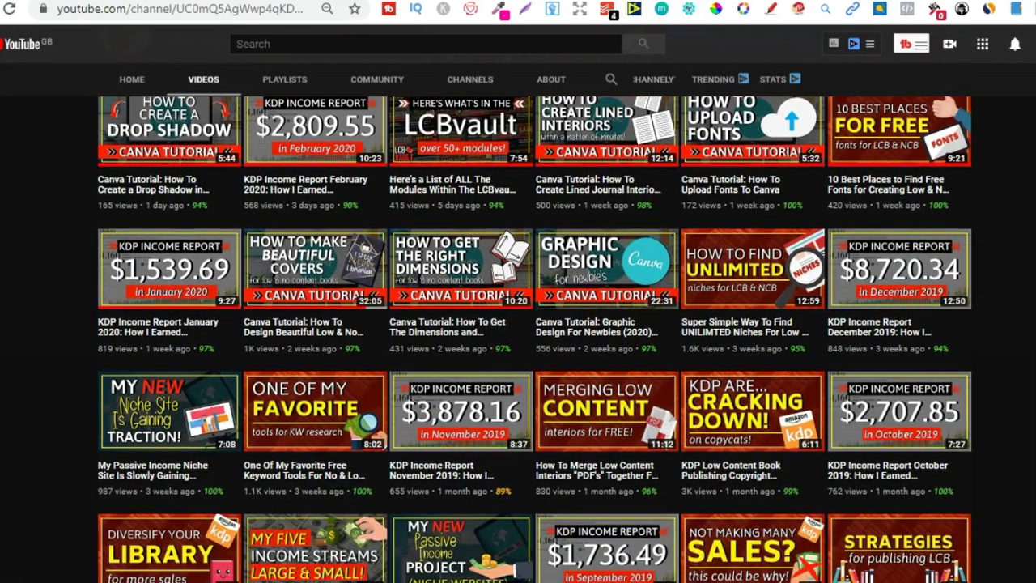
pyautogui.scroll(-3, 518, 324)
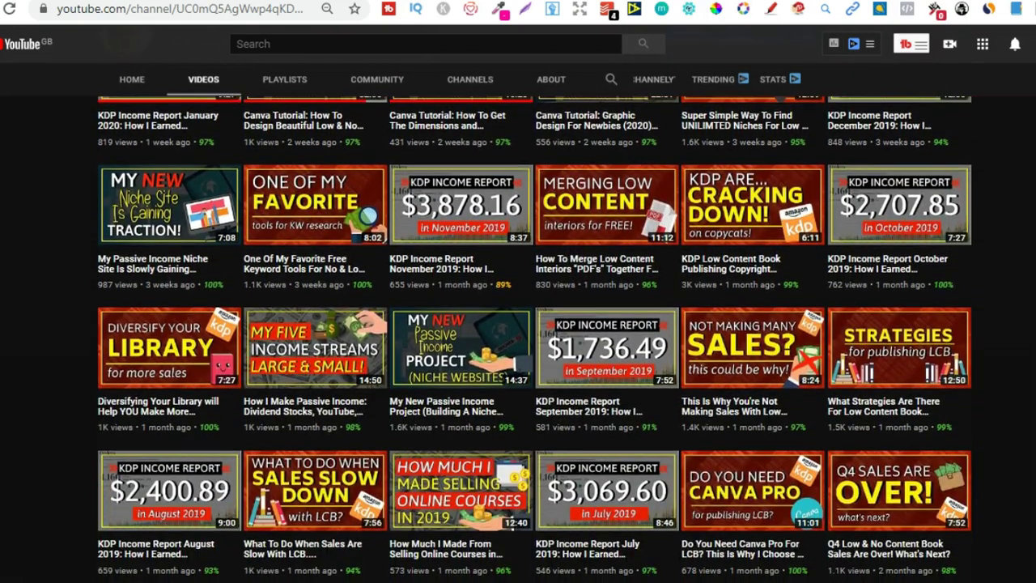
pyautogui.scroll(-5, 518, 324)
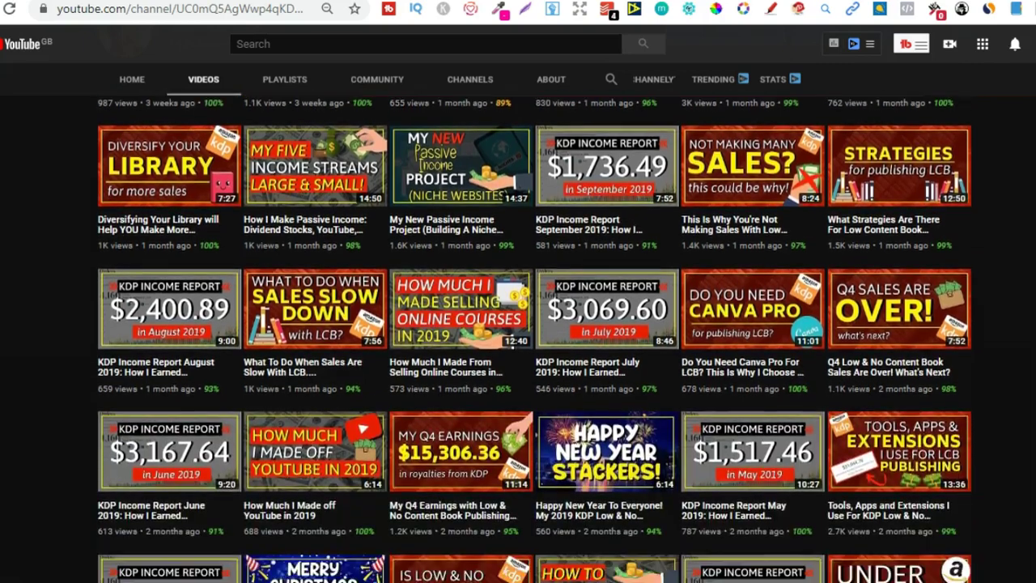
pyautogui.scroll(-4, 518, 324)
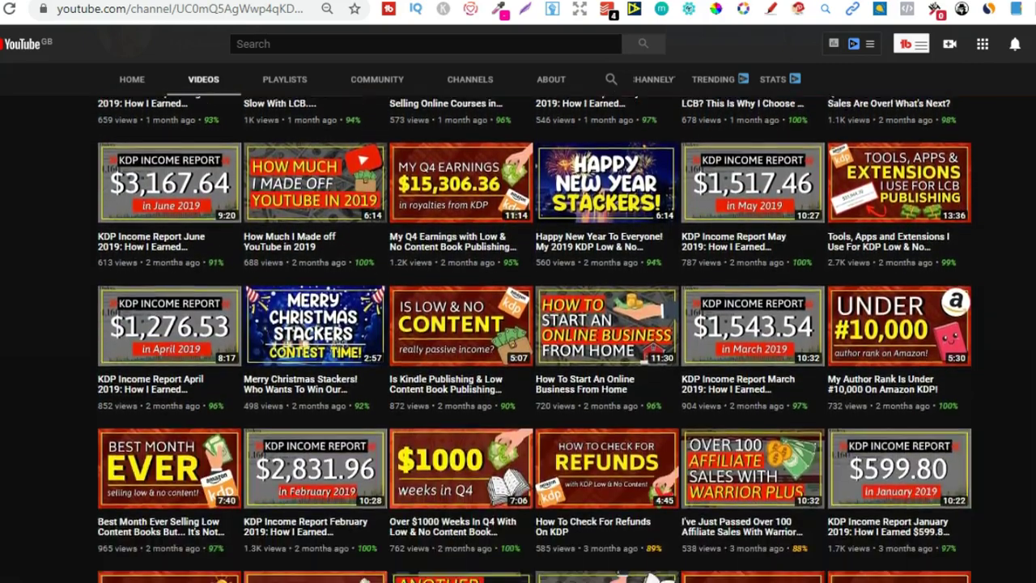
pyautogui.scroll(-2, 535, 338)
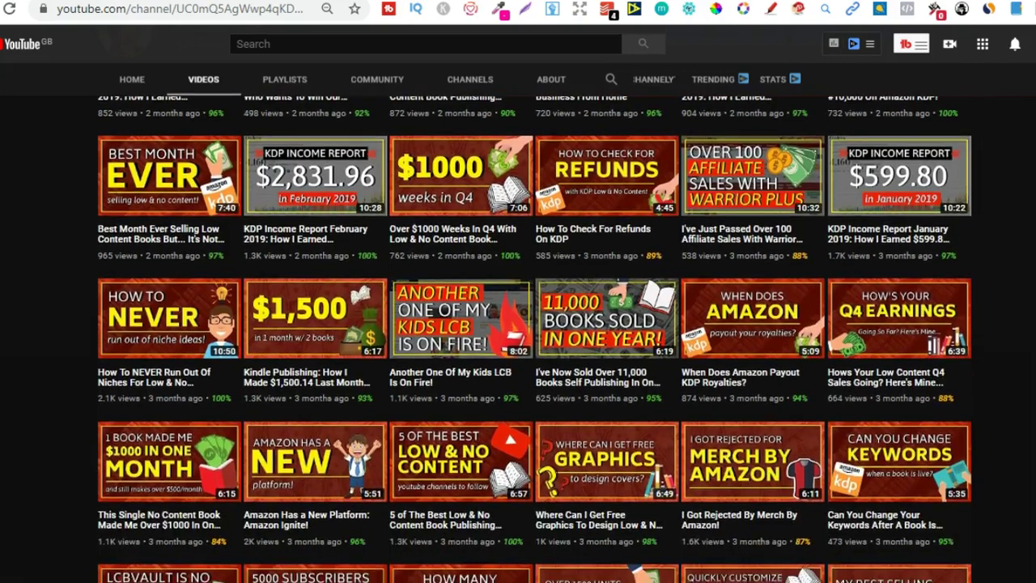
pyautogui.scroll(5, 535, 338)
pyautogui.scroll(8, 535, 339)
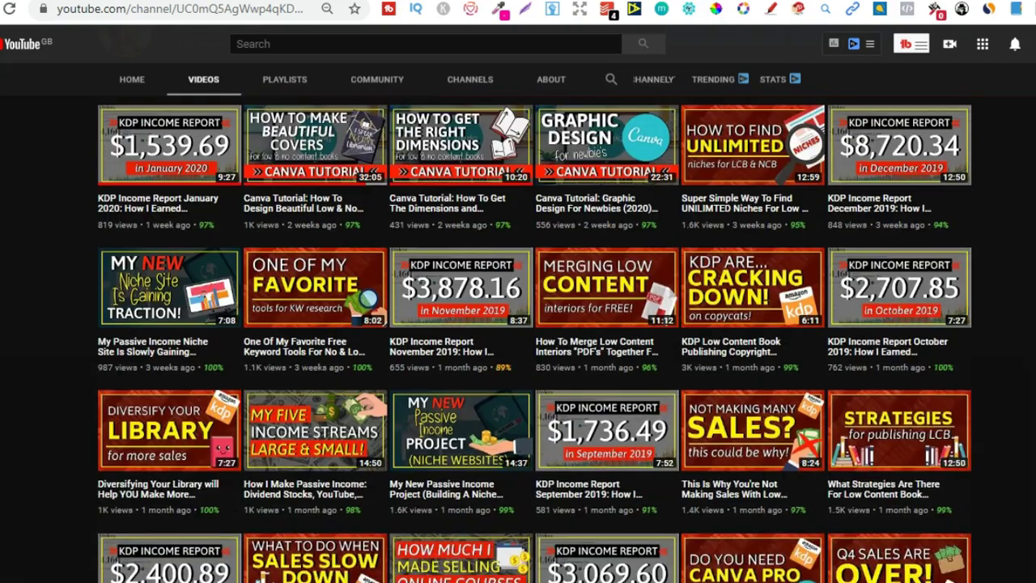
pyautogui.scroll(3, 534, 338)
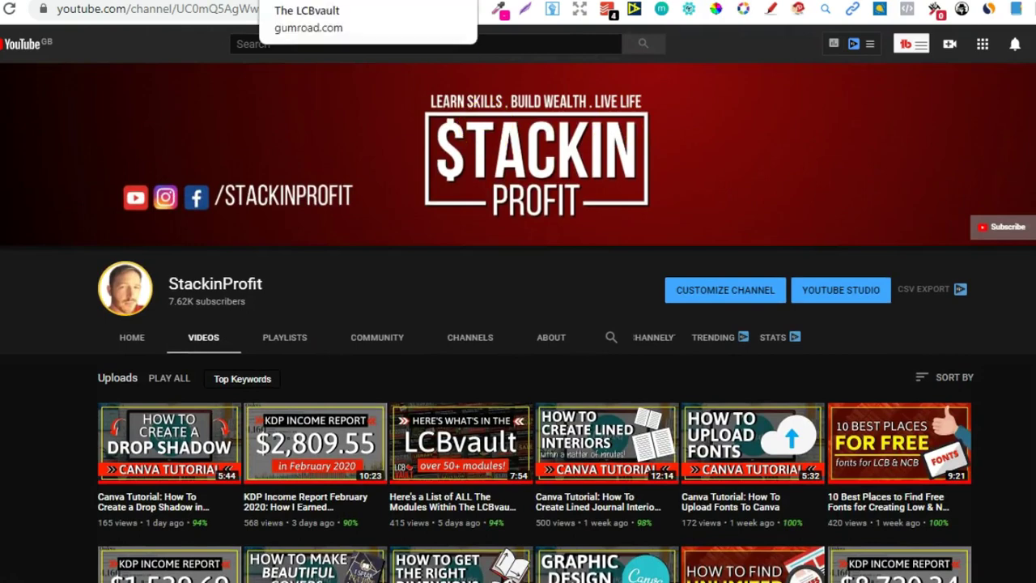
pyautogui.click(307, 0)
pyautogui.click(898, 102)
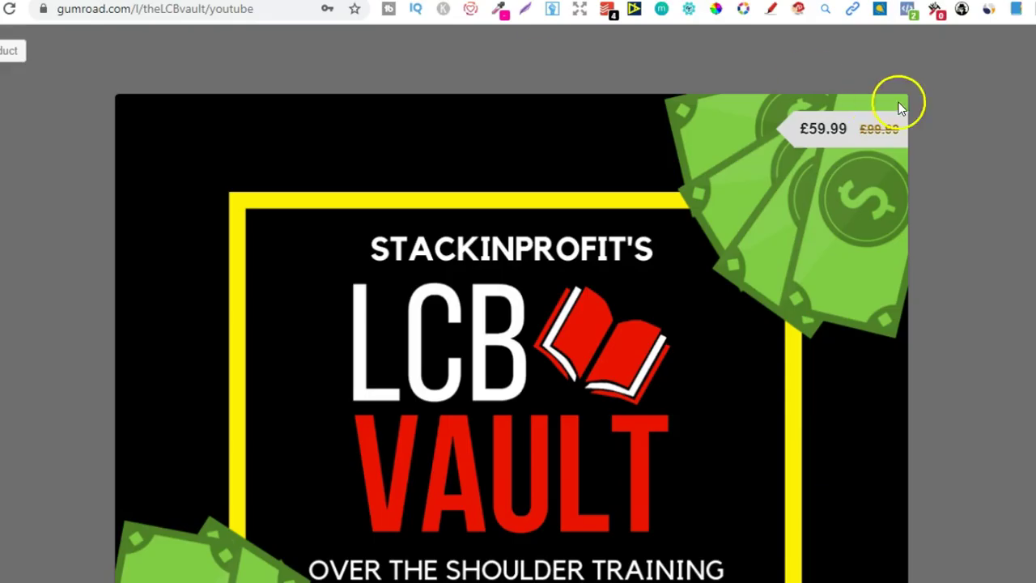
# Expand the per-star breakdown of LCBvault's 109 ratings and scroll through the page
pyautogui.scroll(-2, 512, 324)
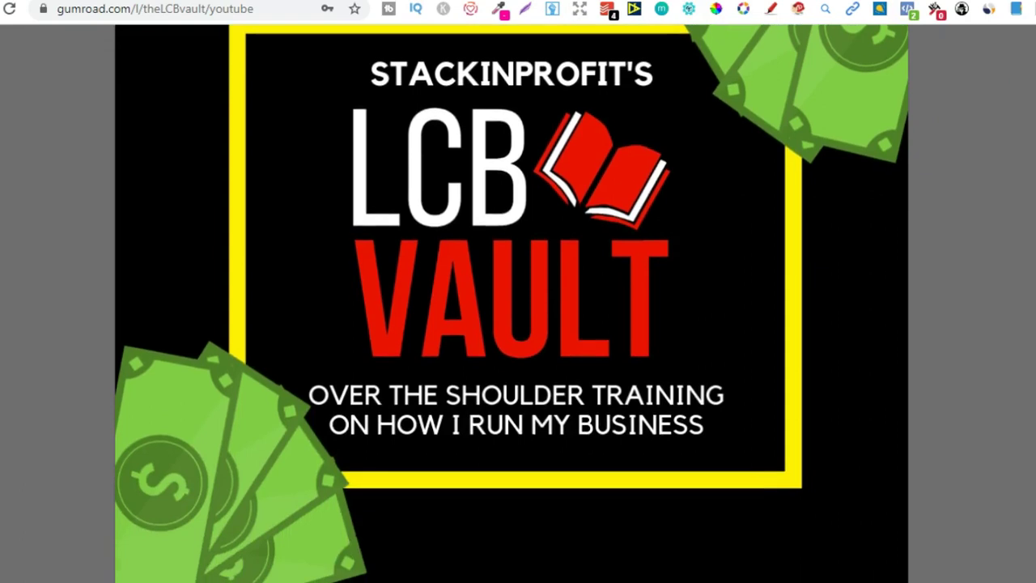
pyautogui.scroll(-2, 511, 324)
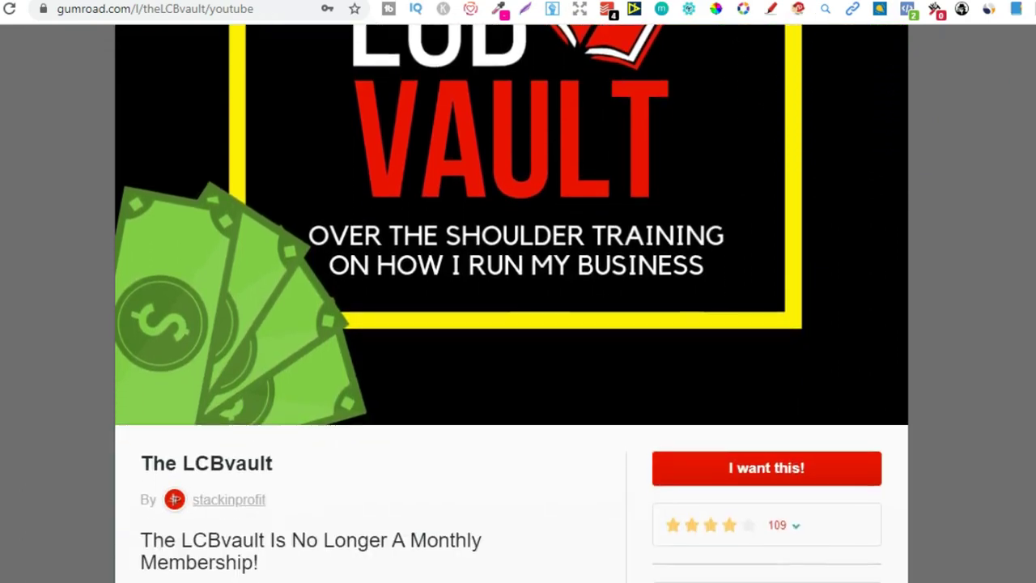
pyautogui.scroll(-2, 512, 324)
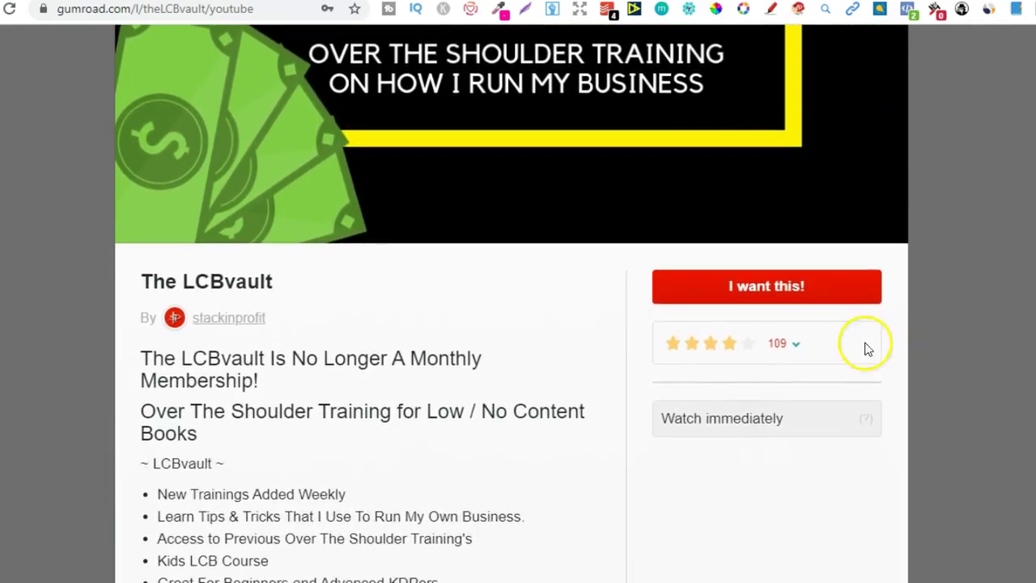
pyautogui.click(797, 346)
pyautogui.scroll(-2, 1019, 277)
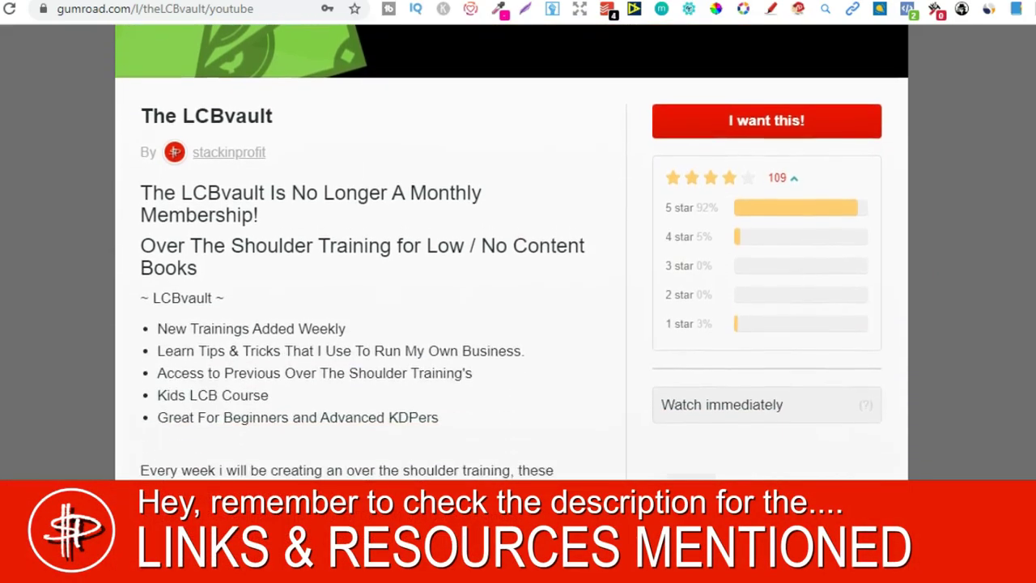
pyautogui.scroll(-2, 512, 324)
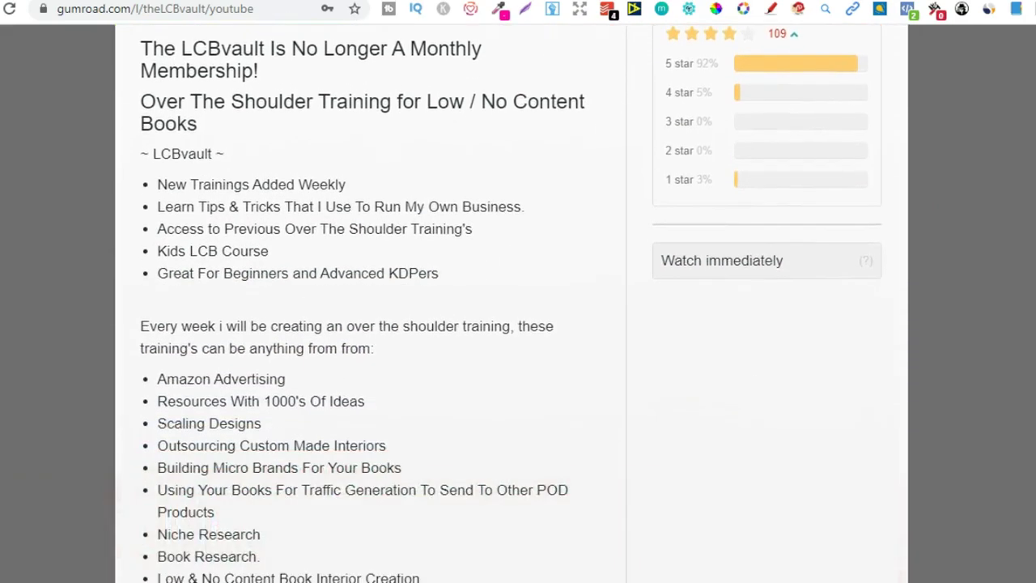
pyautogui.scroll(3, 511, 323)
pyautogui.scroll(3, 512, 324)
pyautogui.scroll(4, 620, 88)
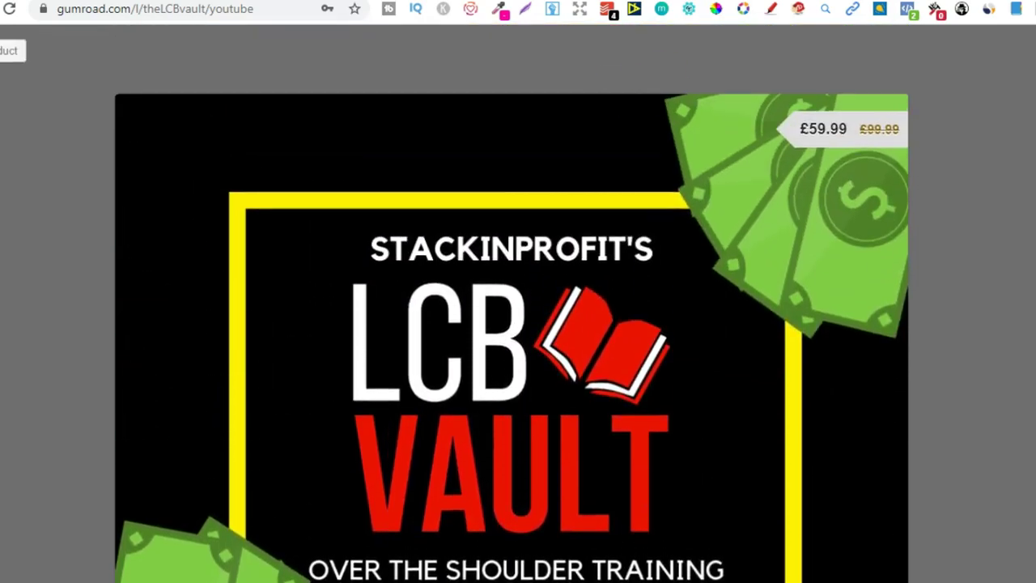
# Return to the getbookreport Google results to reach the Book Report site
pyautogui.click(486, 0)
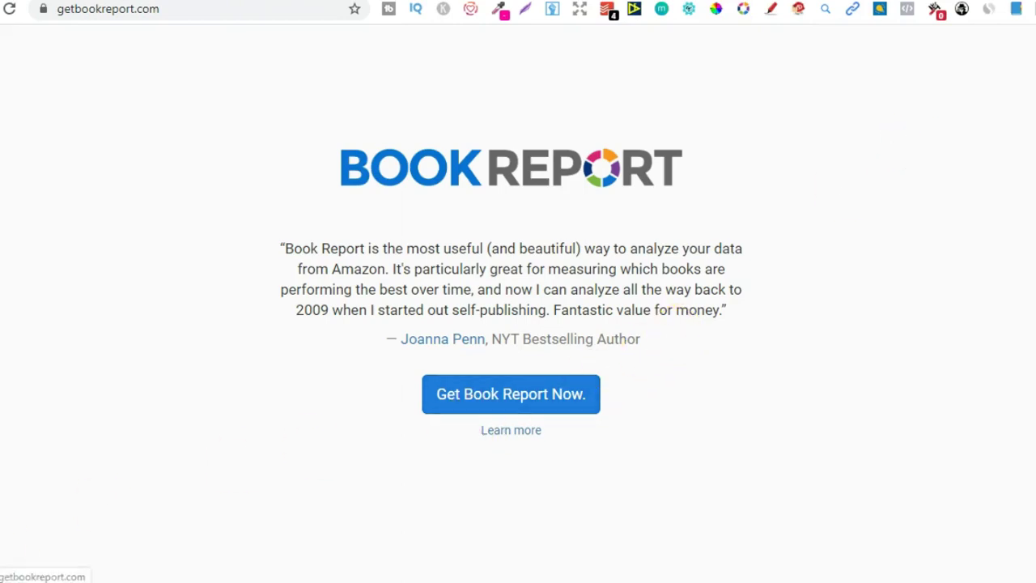
# Scroll down to Pricing, highlight the $19/month price, then go to the app's Settings tab
pyautogui.scroll(-2, 518, 324)
pyautogui.scroll(-3, 518, 324)
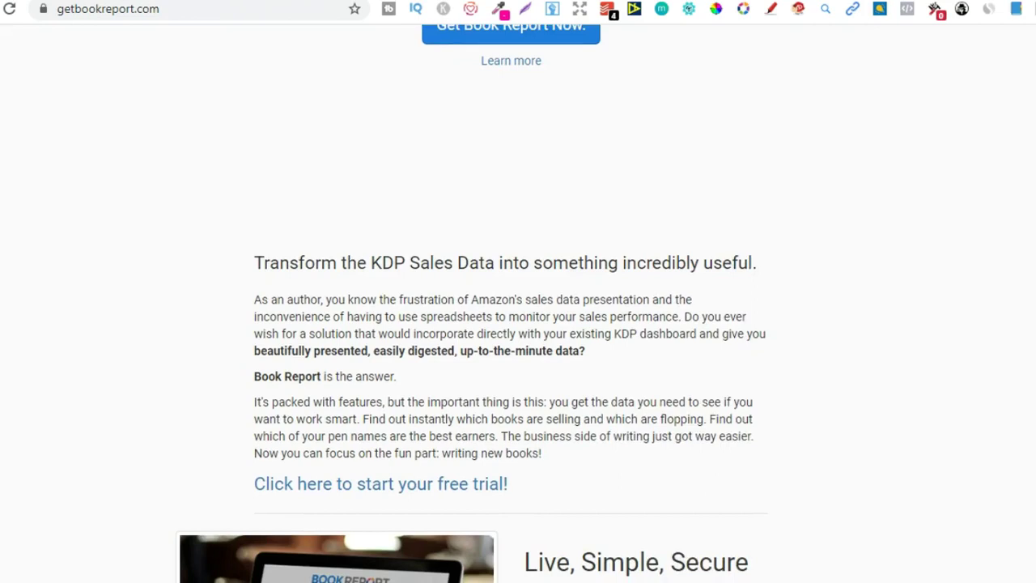
pyautogui.scroll(-6, 519, 324)
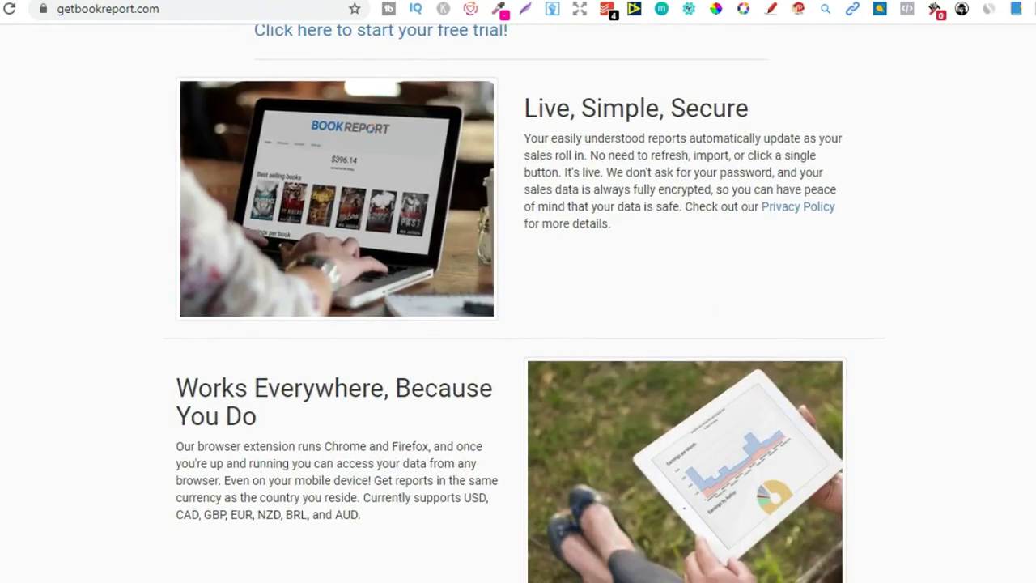
pyautogui.scroll(-5, 518, 324)
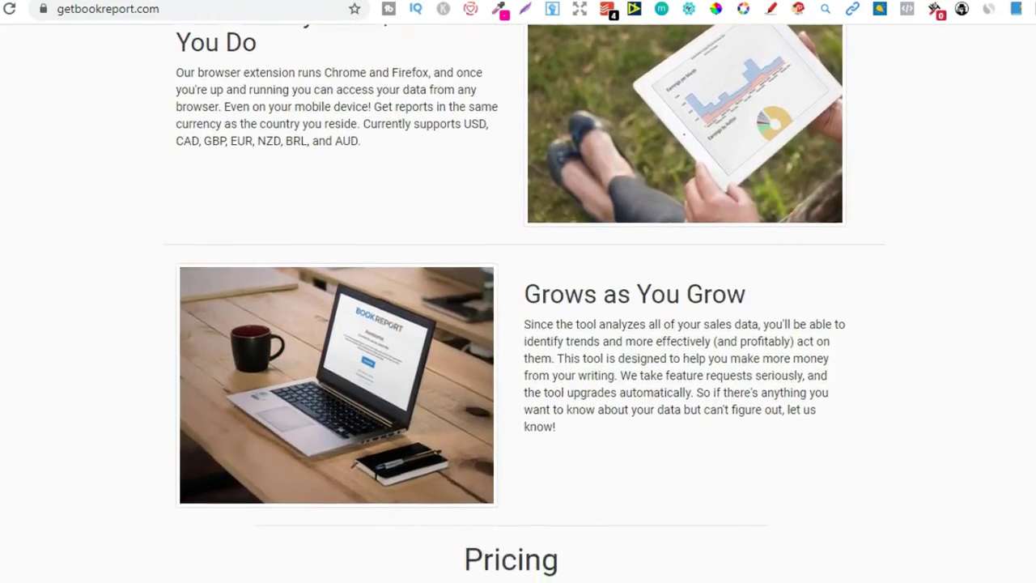
pyautogui.scroll(-1, 518, 324)
pyautogui.scroll(-4, 519, 324)
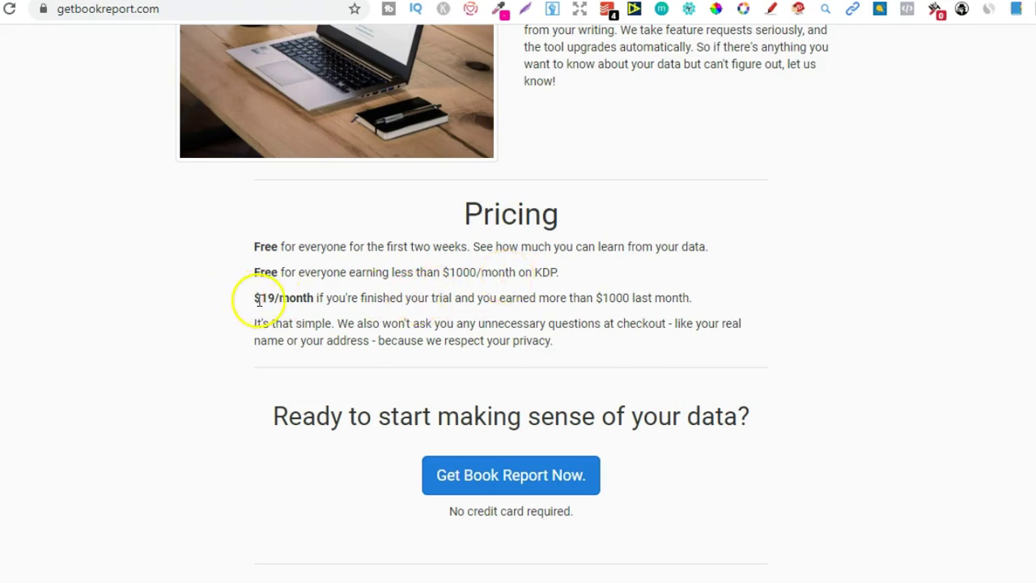
pyautogui.moveTo(261, 299); pyautogui.dragTo(312, 299)
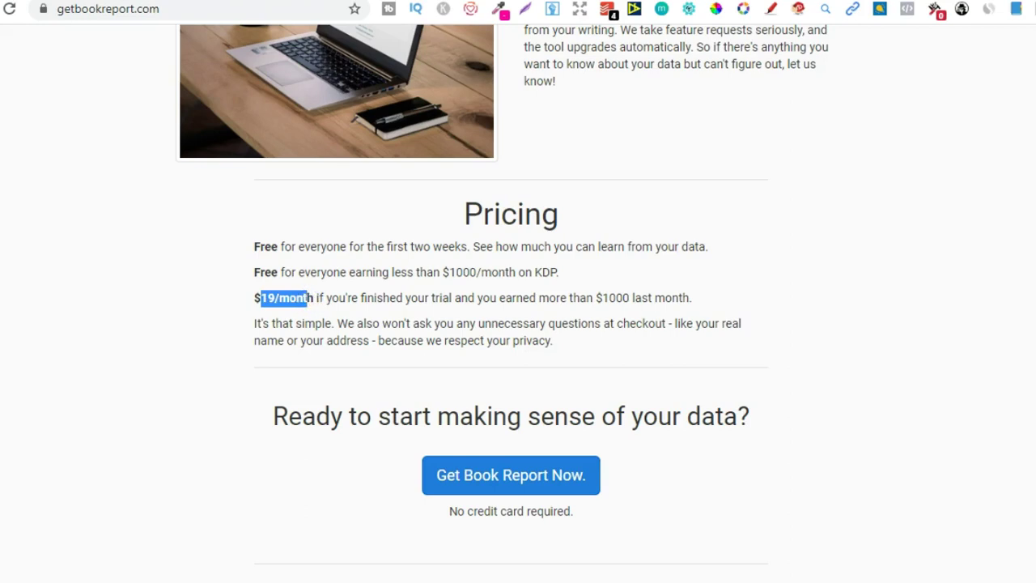
pyautogui.click(744, 8)
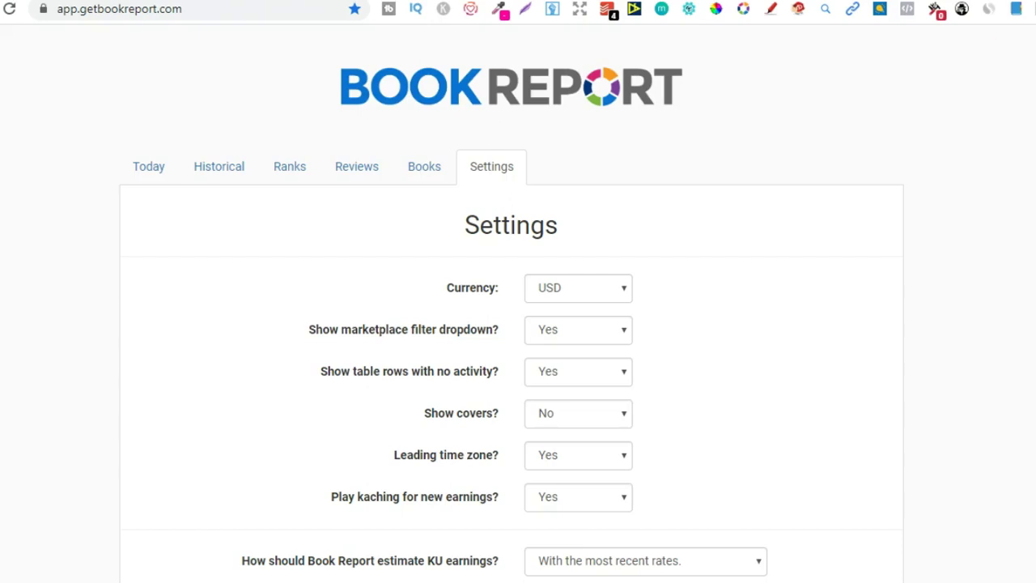
# Check the 'Play kaching for new earnings?' dropdown and leave it set to Yes
pyautogui.scroll(-2, 518, 324)
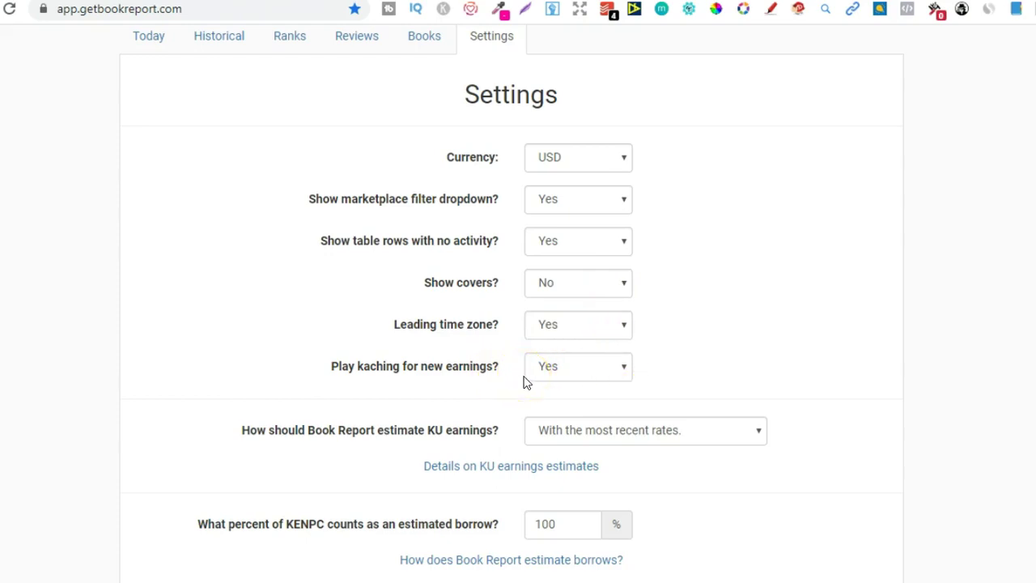
pyautogui.click(593, 374)
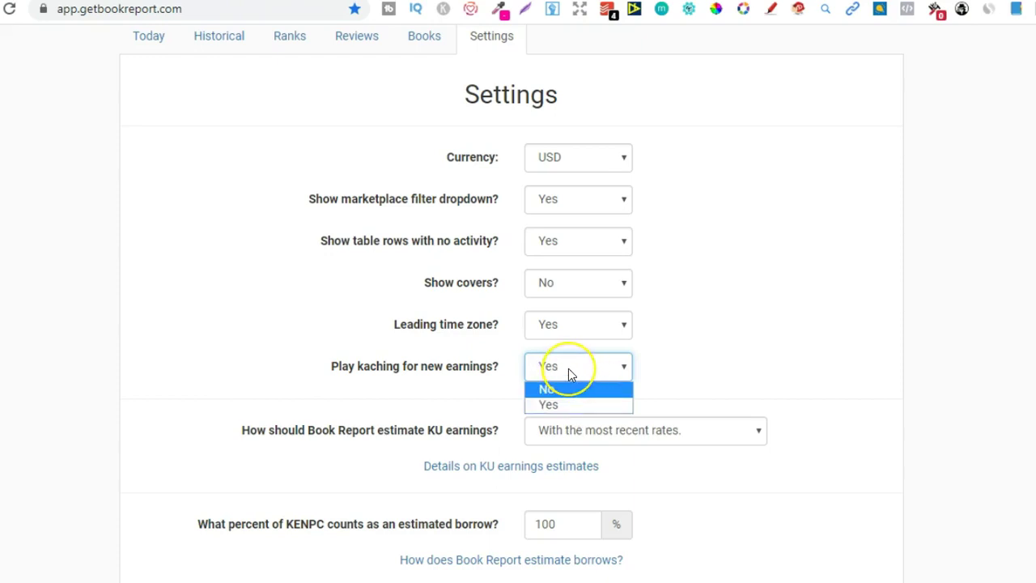
pyautogui.click(847, 369)
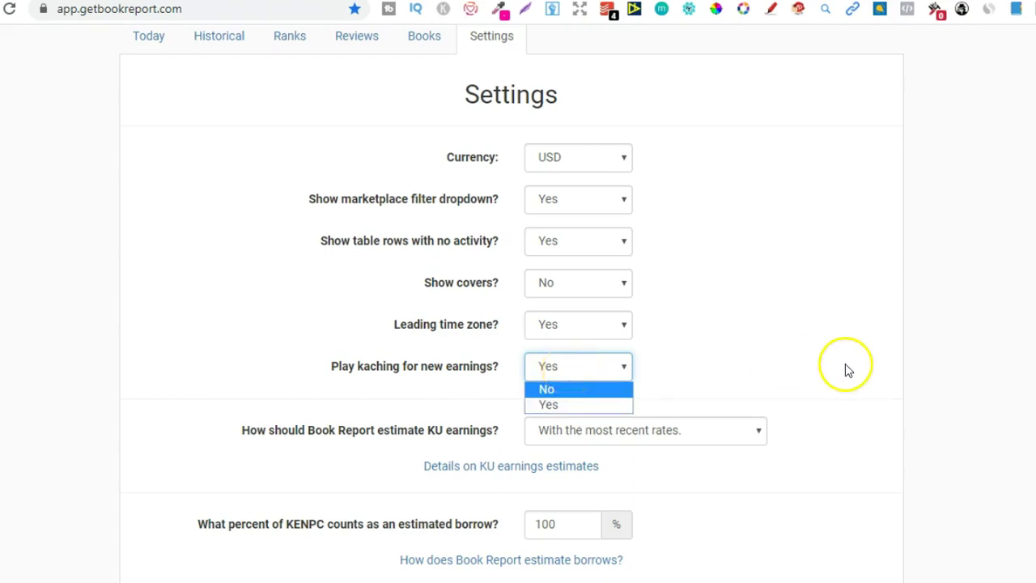
pyautogui.click(902, 414)
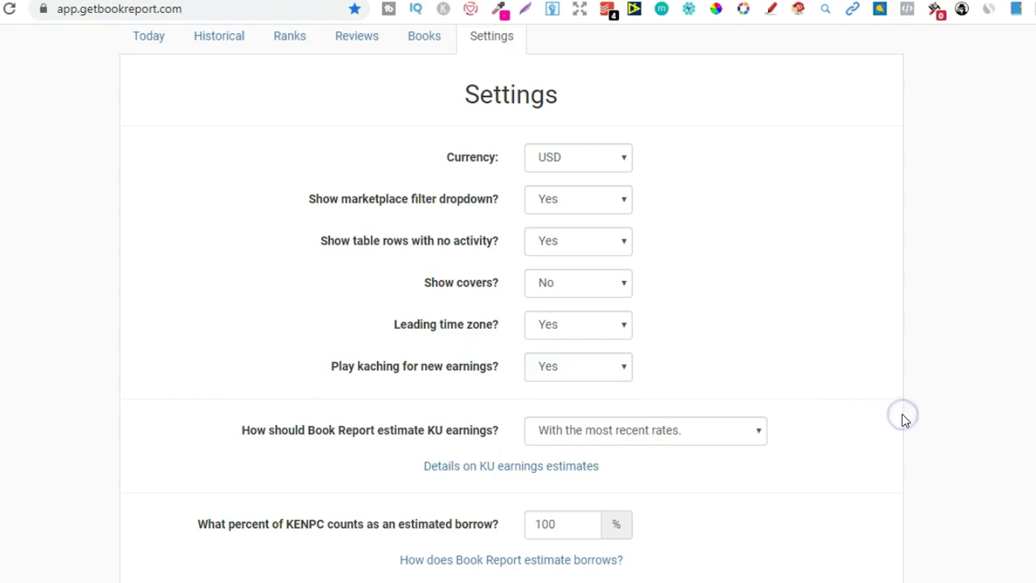
pyautogui.scroll(-4, 518, 324)
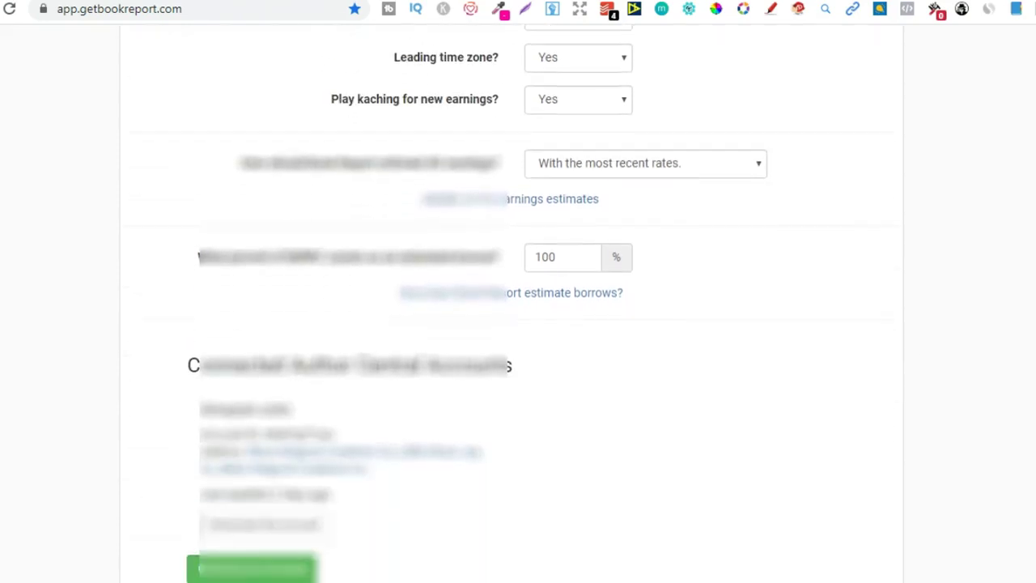
pyautogui.scroll(-1, 518, 324)
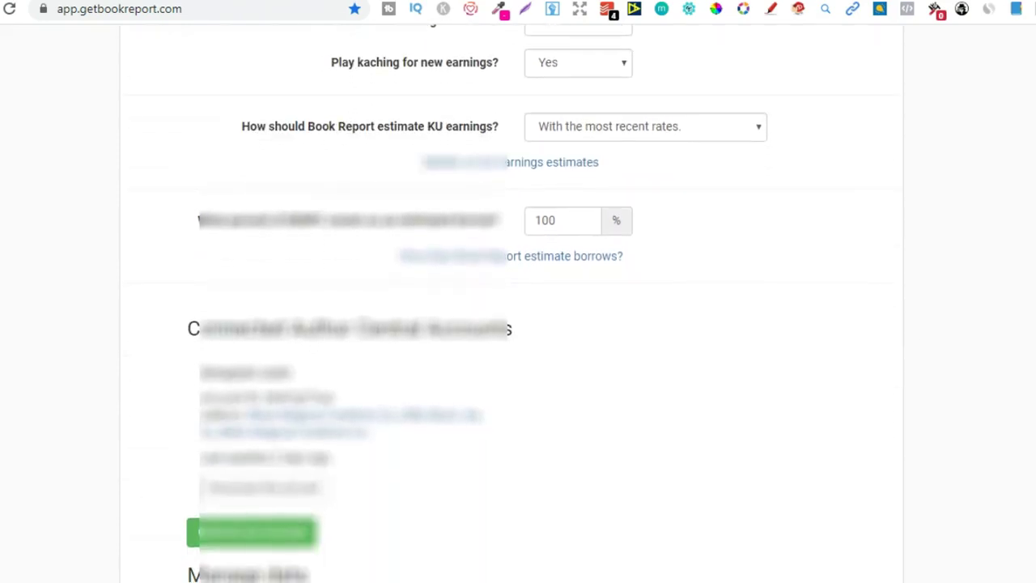
pyautogui.scroll(-3, 518, 324)
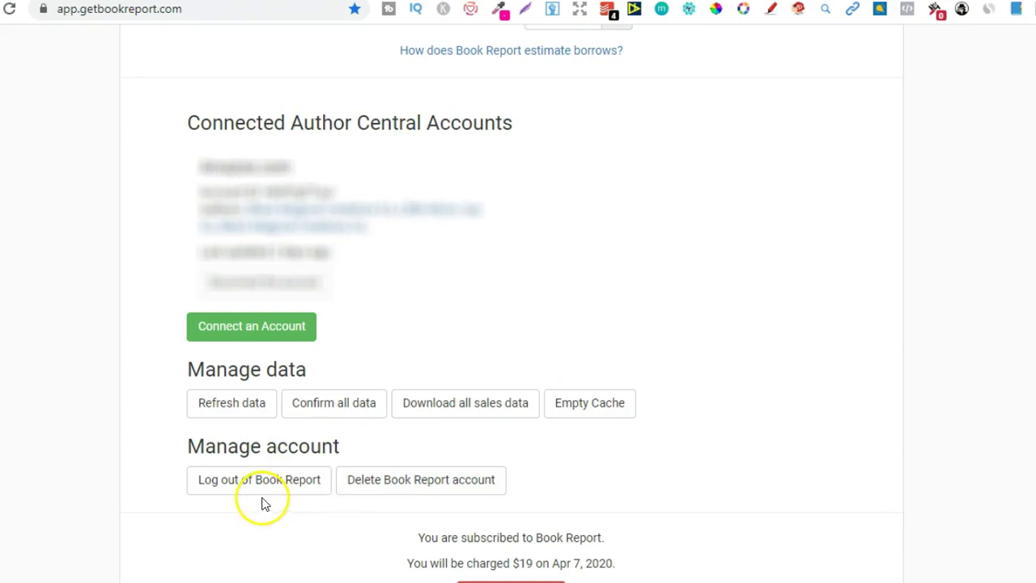
pyautogui.scroll(8, 511, 303)
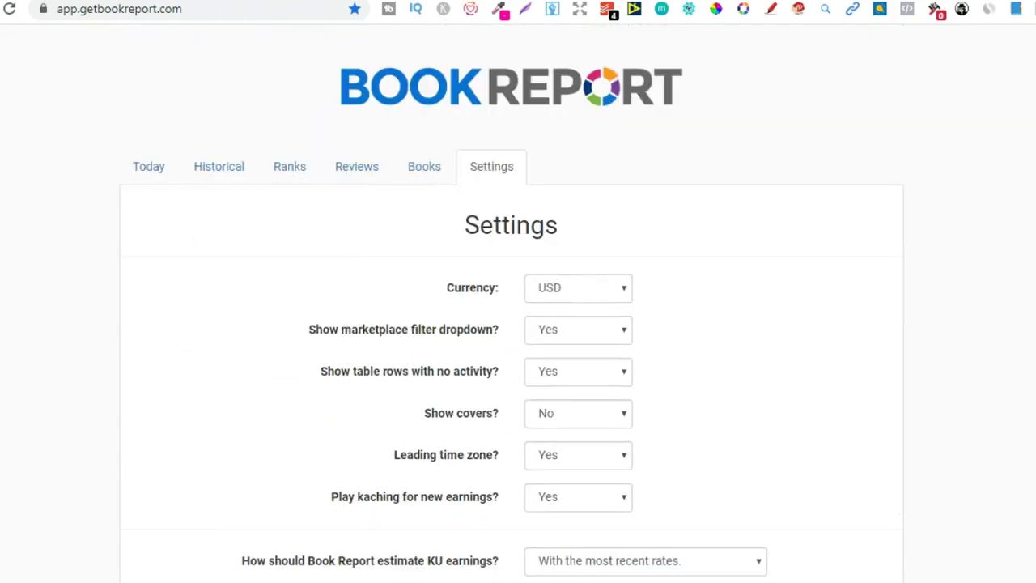
# Show Today's earnings and highlight the $51.51 earned so far today
pyautogui.click(138, 176)
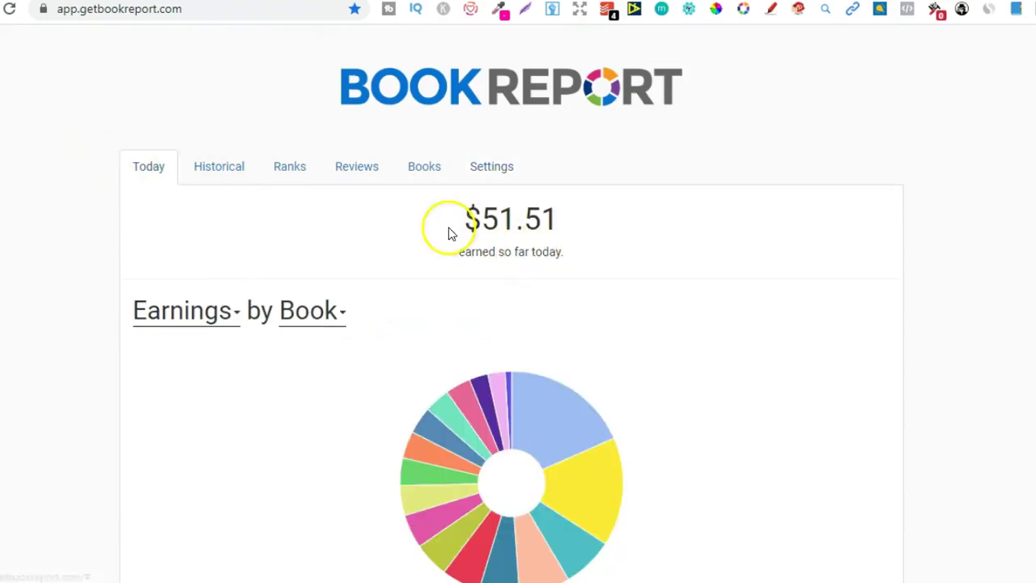
pyautogui.moveTo(458, 225); pyautogui.dragTo(558, 222)
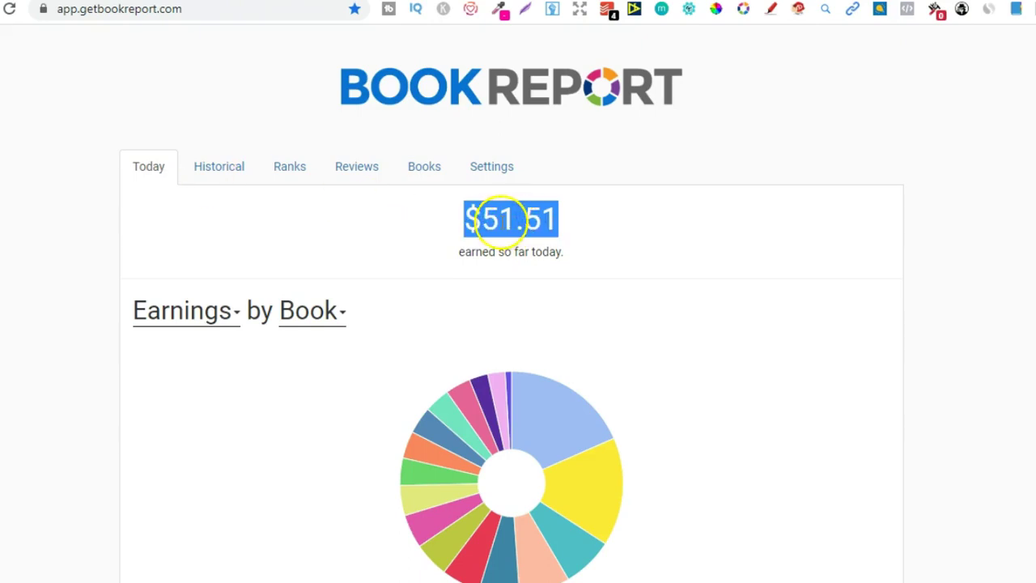
pyautogui.click(495, 220)
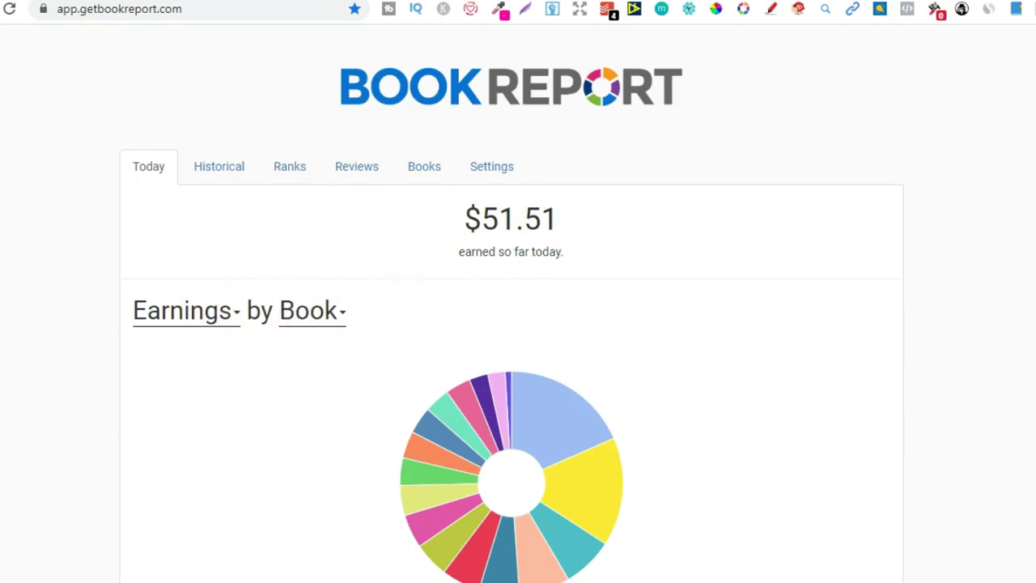
pyautogui.scroll(-1, 513, 324)
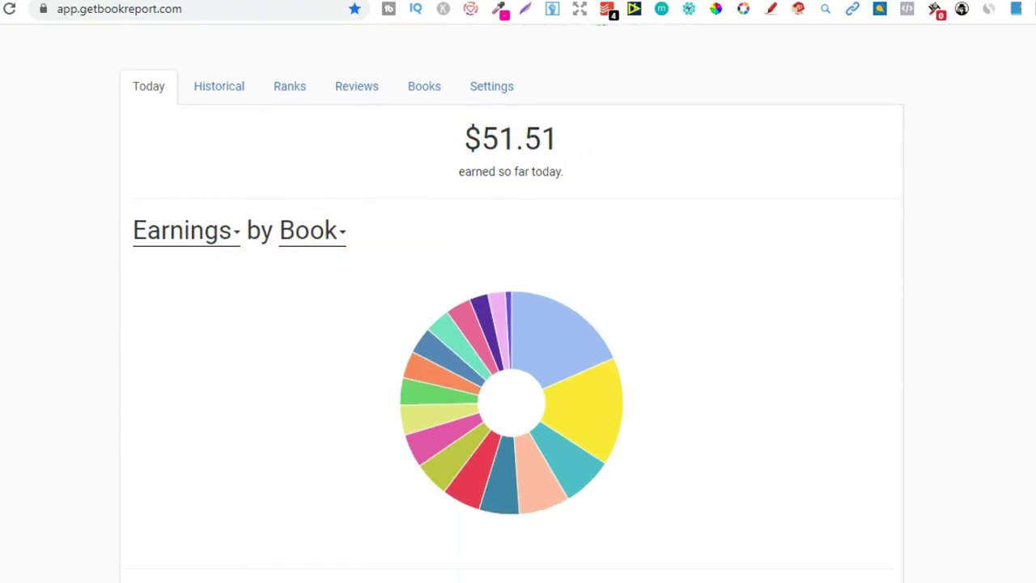
# Group today's earnings by Marketplace instead of by Book, then bring up the Historical view
pyautogui.click(214, 231)
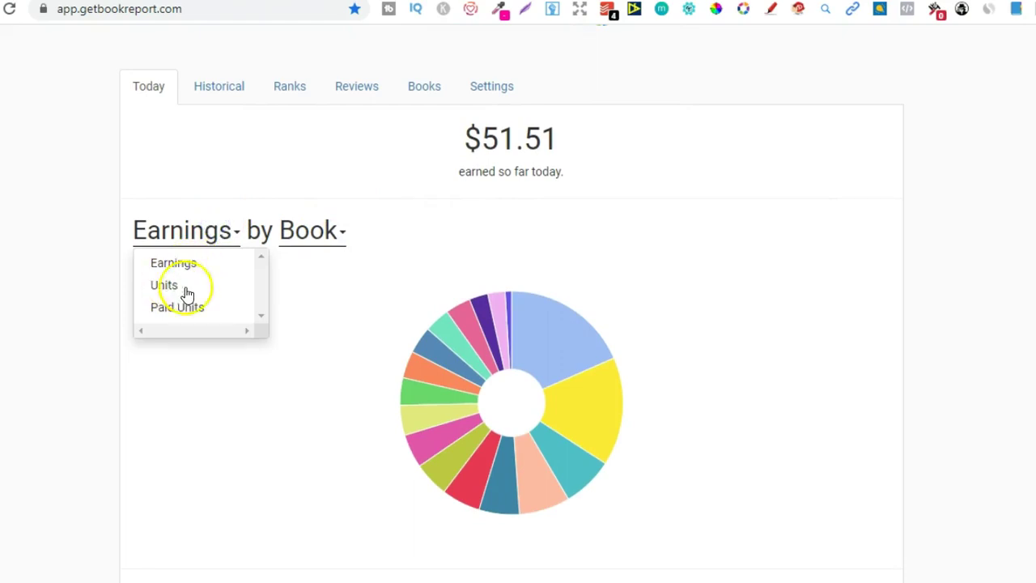
pyautogui.click(325, 239)
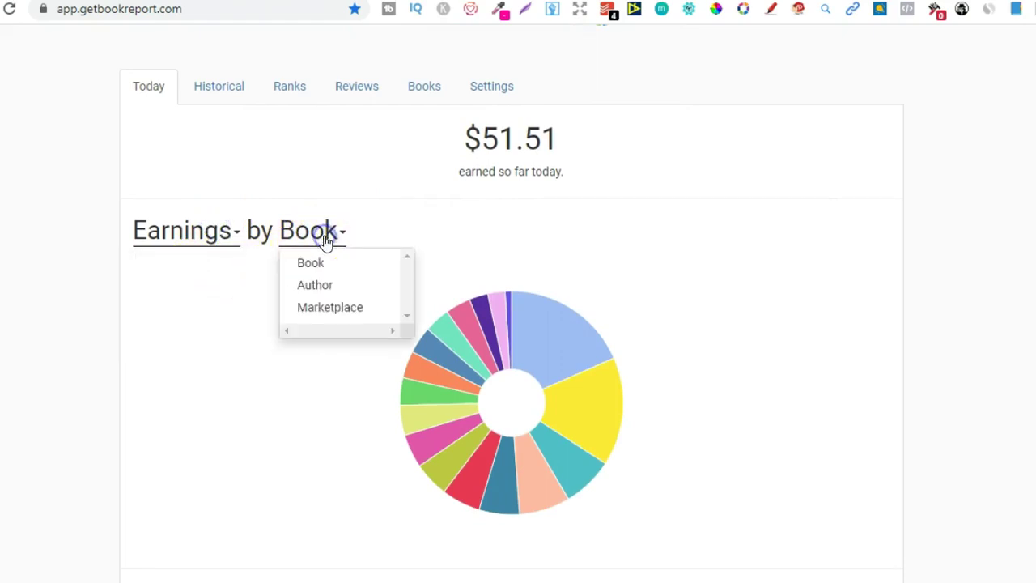
pyautogui.click(347, 313)
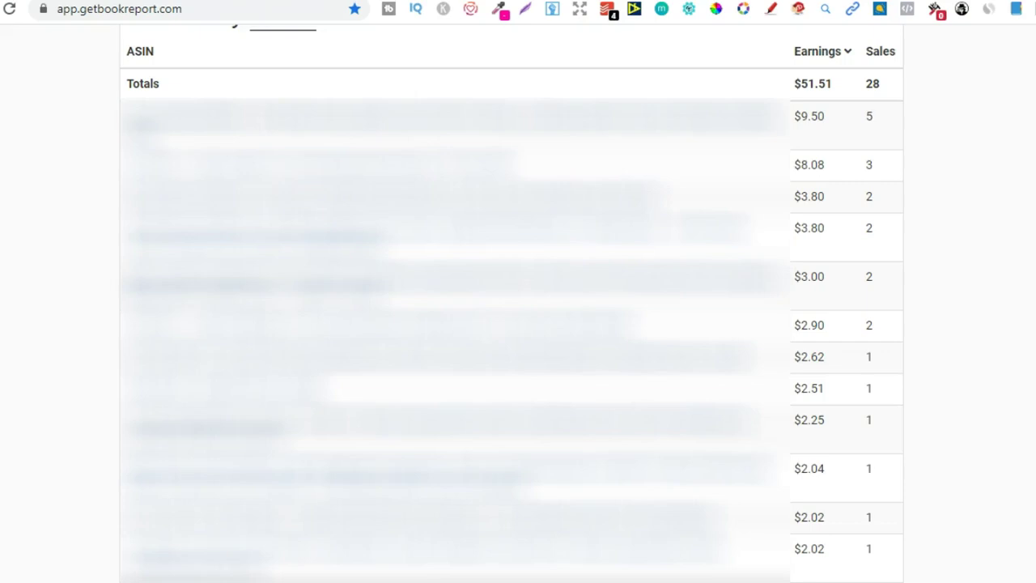
pyautogui.scroll(8, 518, 324)
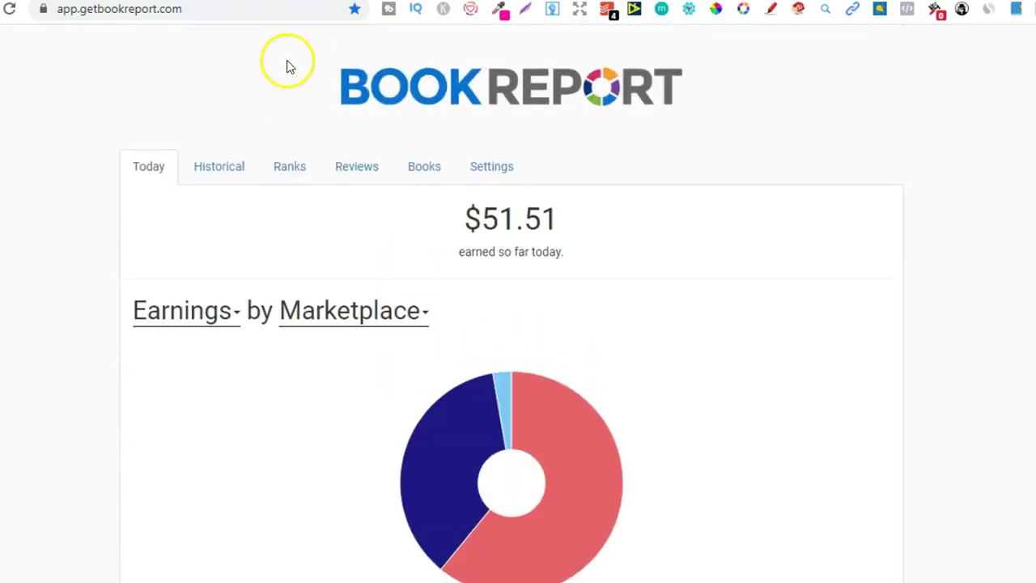
pyautogui.click(213, 168)
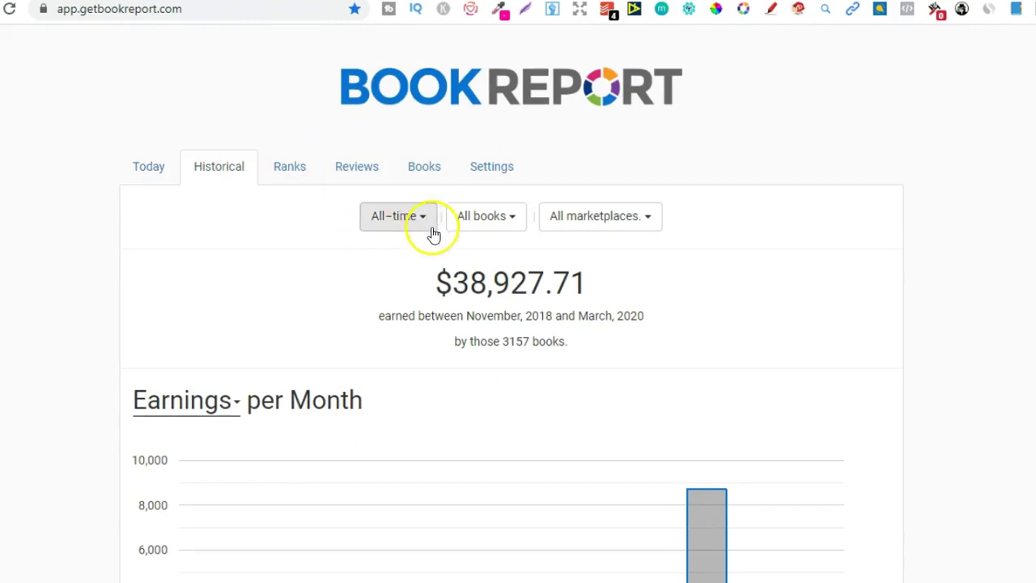
pyautogui.click(425, 224)
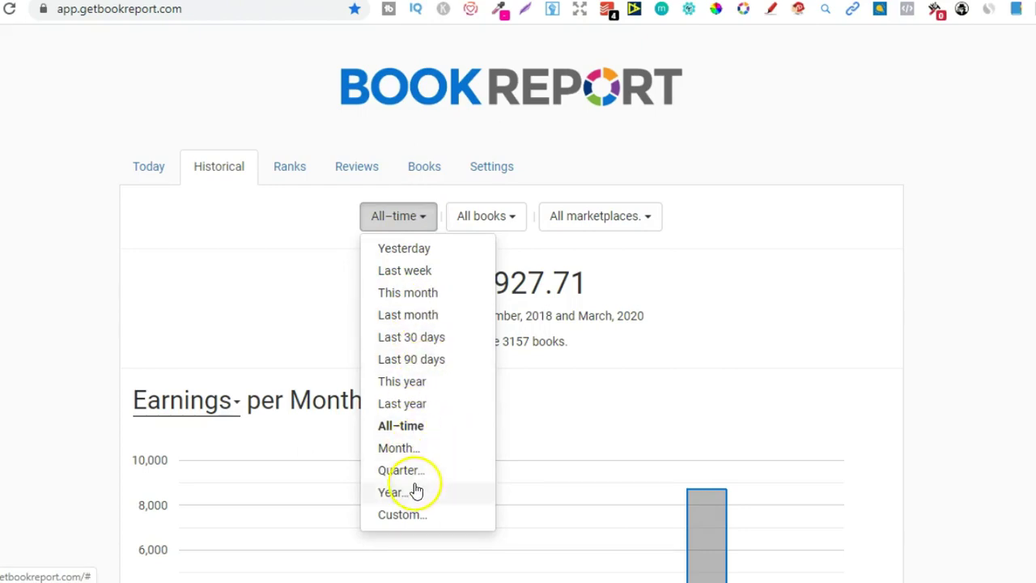
pyautogui.click(428, 519)
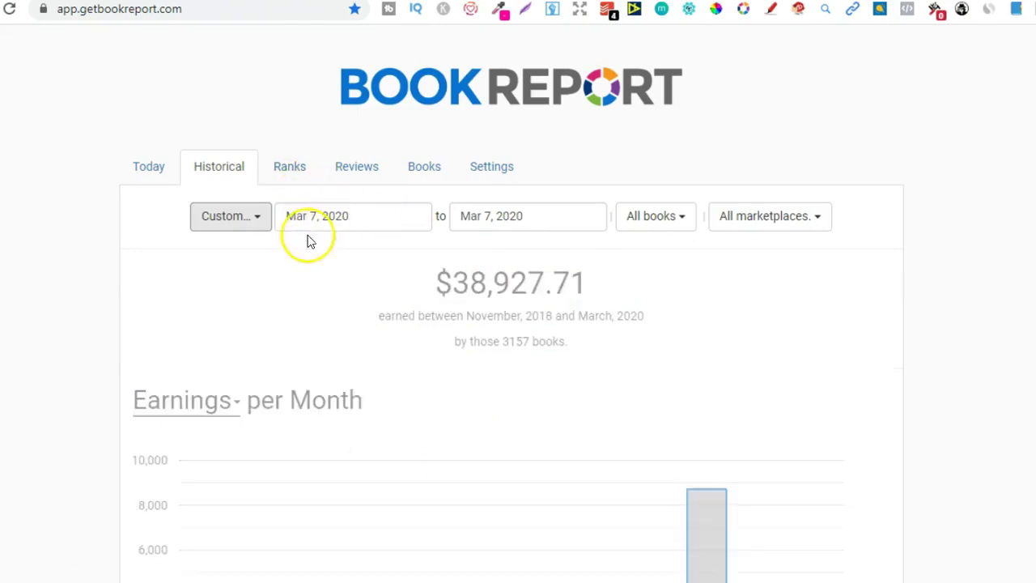
pyautogui.click(230, 227)
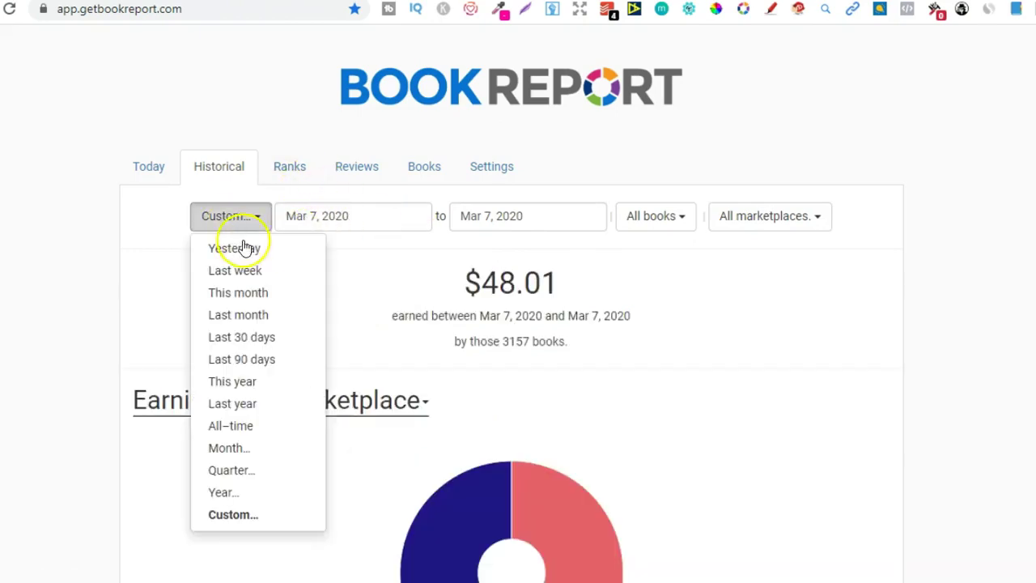
pyautogui.click(231, 434)
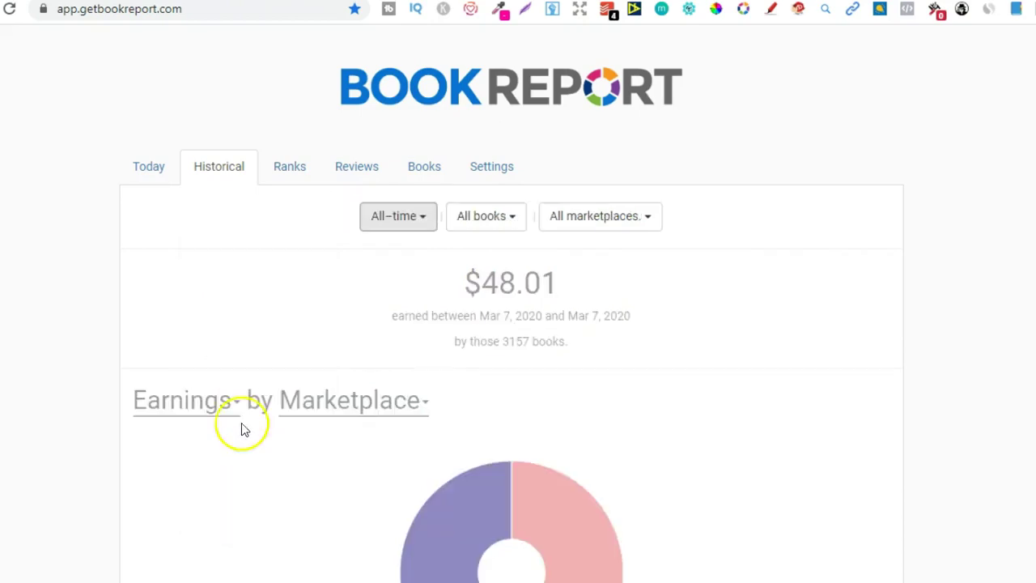
pyautogui.click(511, 226)
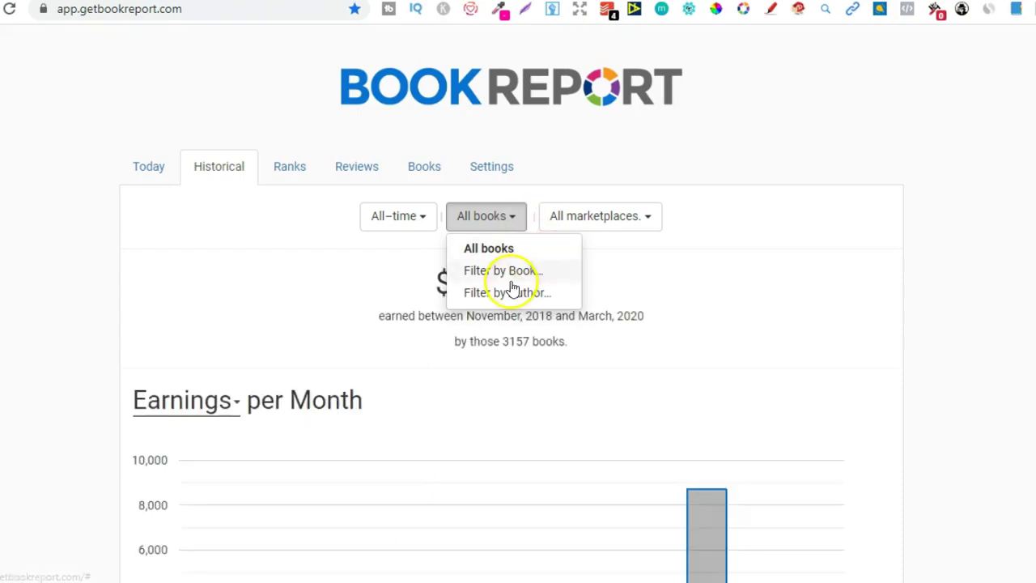
pyautogui.click(513, 221)
pyautogui.click(629, 224)
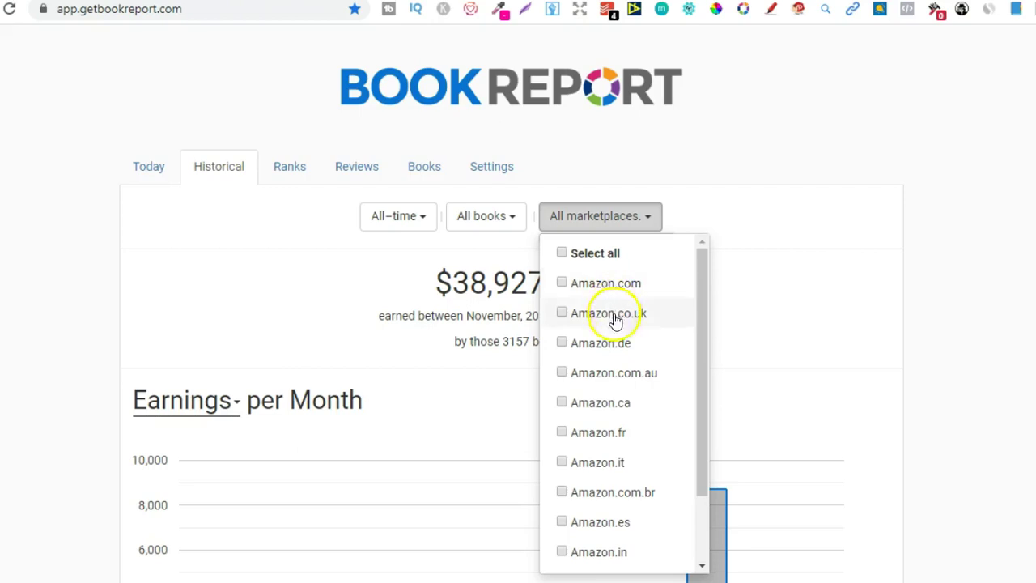
pyautogui.click(887, 287)
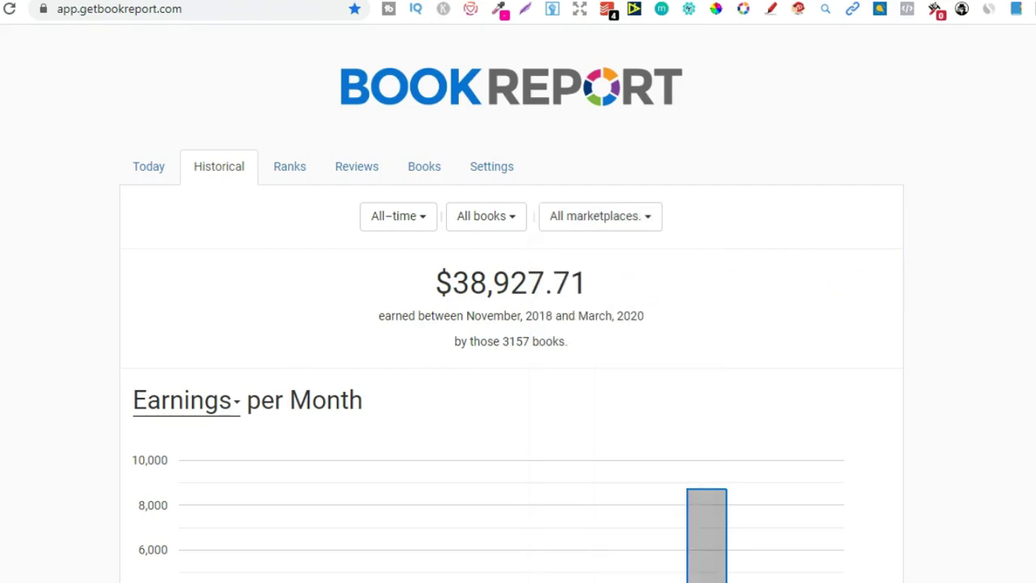
# Switch the monthly chart to Units, then back to Earnings per Month
pyautogui.scroll(-3, 518, 324)
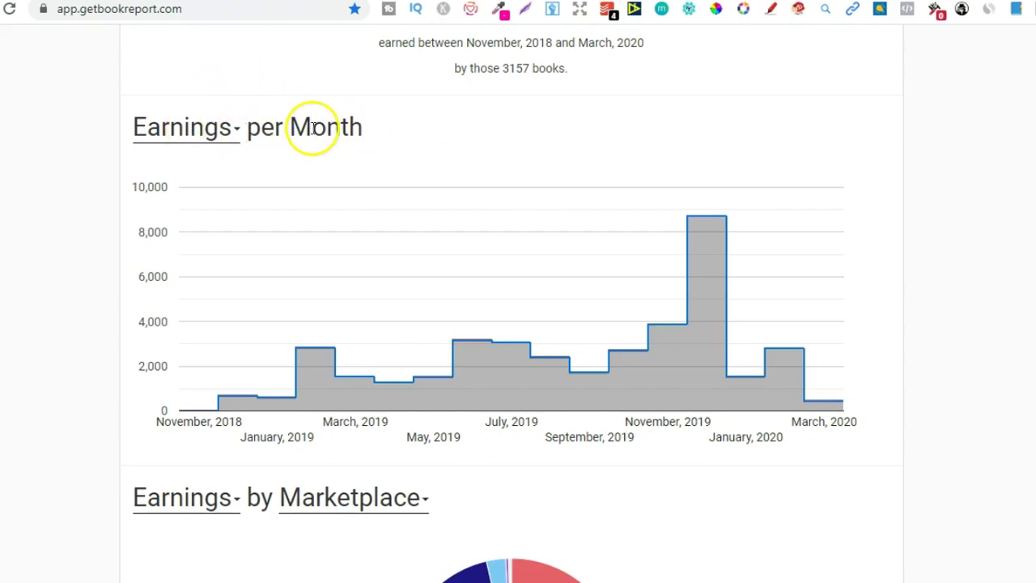
pyautogui.click(190, 133)
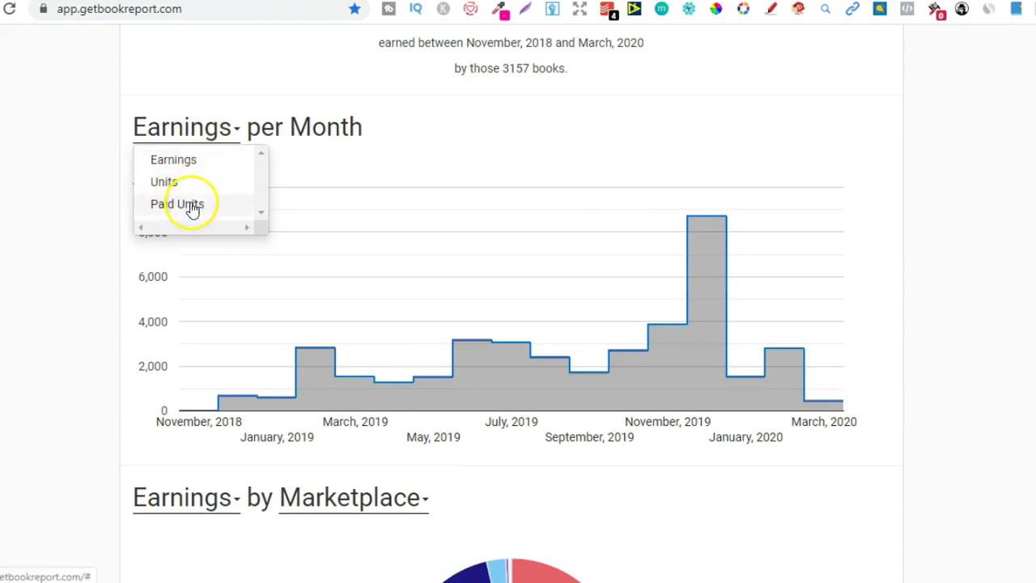
pyautogui.click(192, 182)
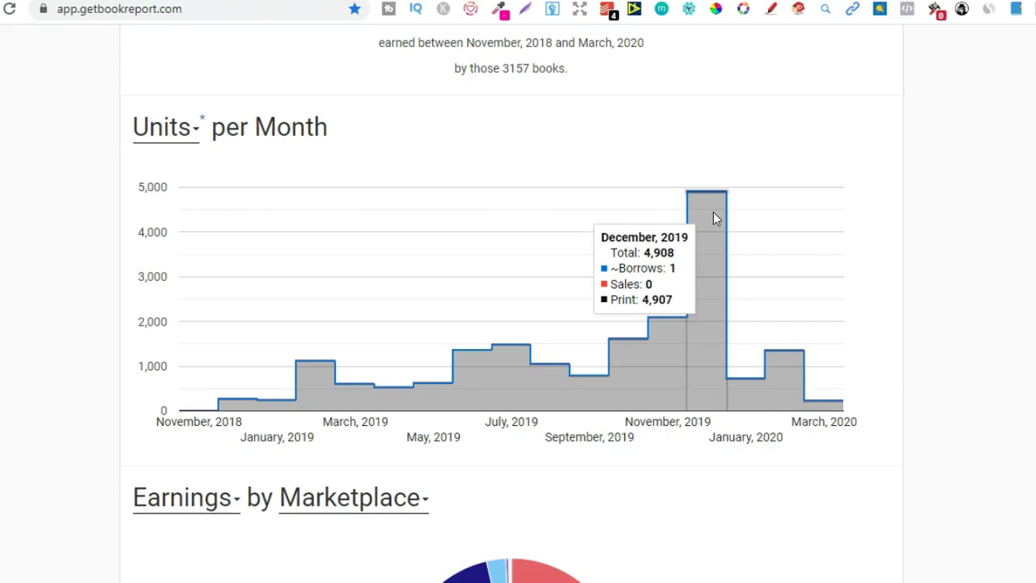
pyautogui.click(172, 131)
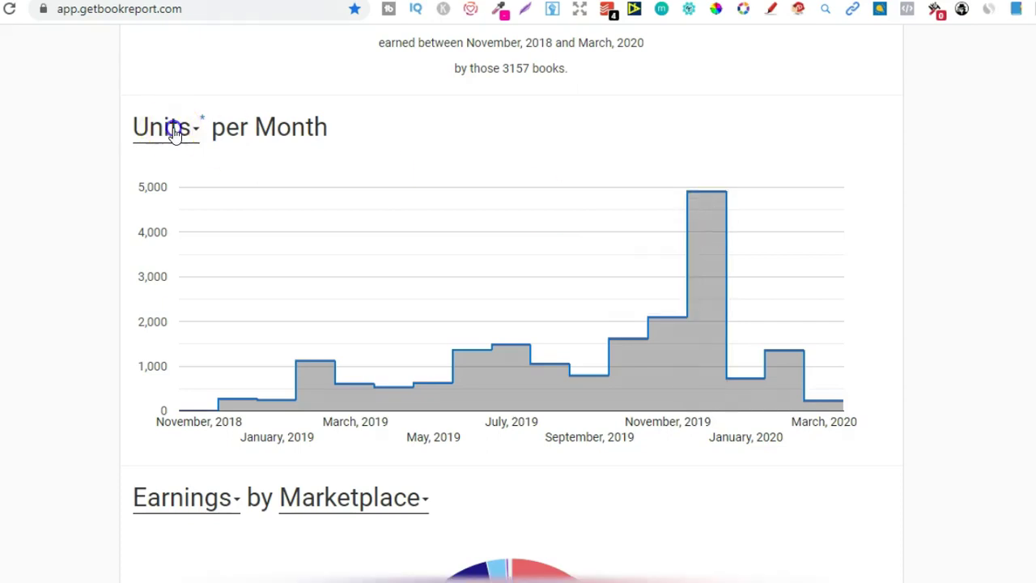
pyautogui.click(178, 160)
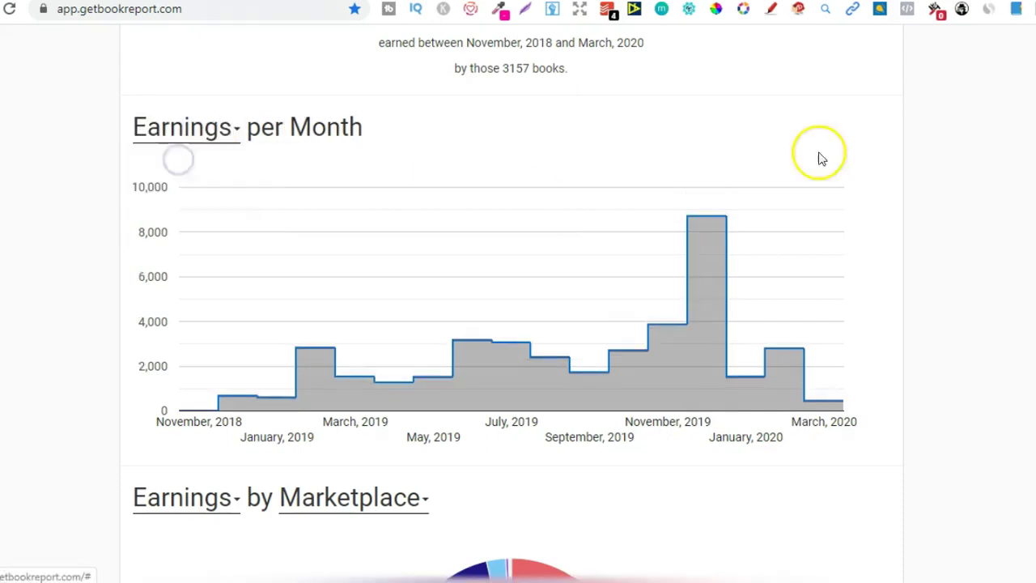
pyautogui.scroll(-6, 518, 324)
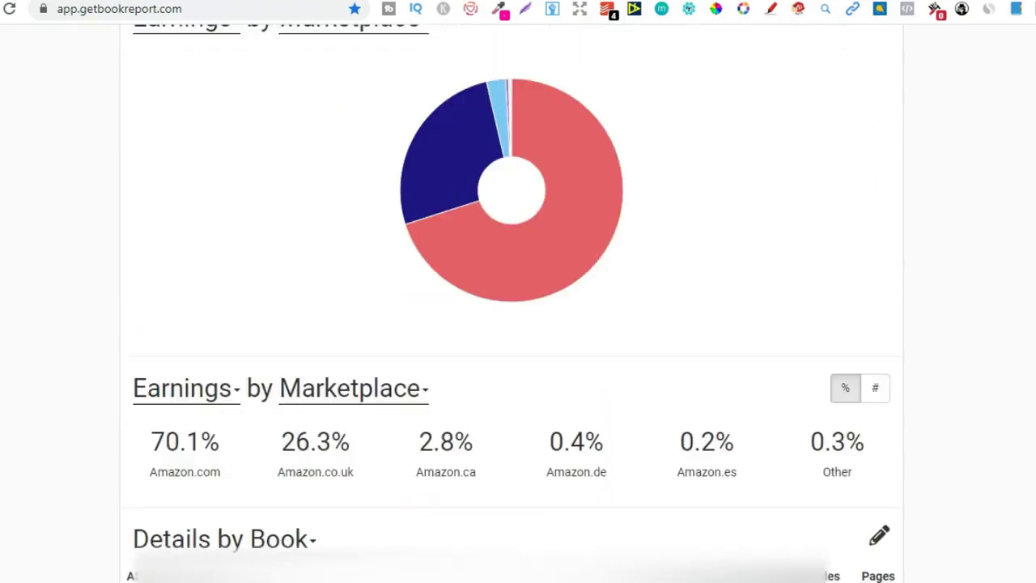
pyautogui.scroll(3, 519, 324)
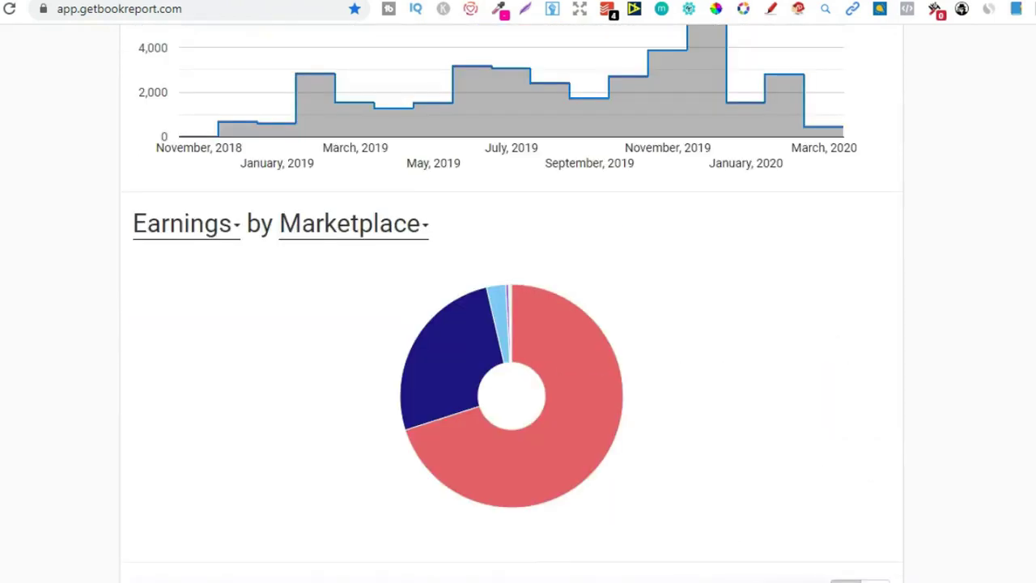
pyautogui.click(208, 226)
pyautogui.click(340, 232)
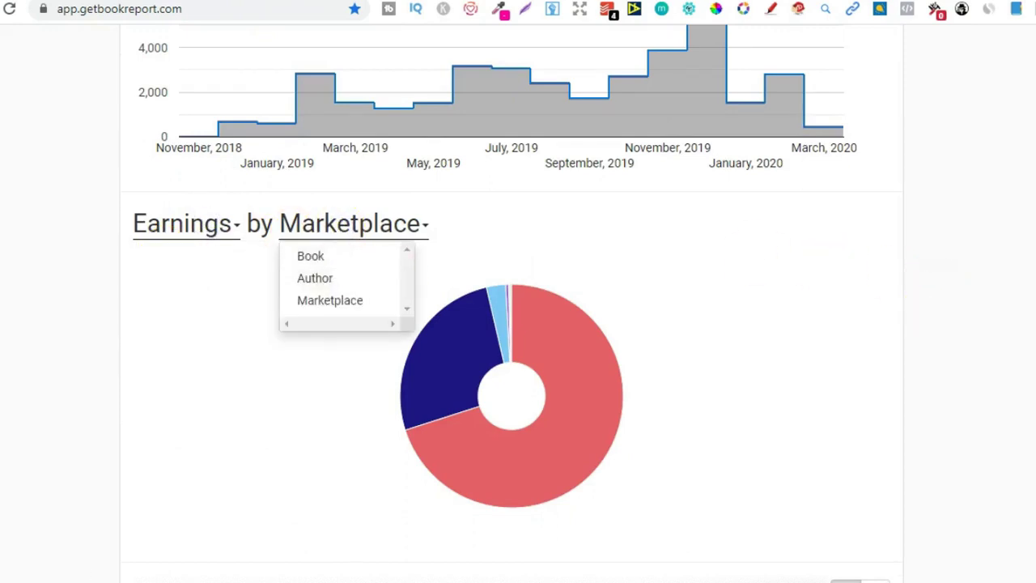
pyautogui.scroll(-6, 512, 324)
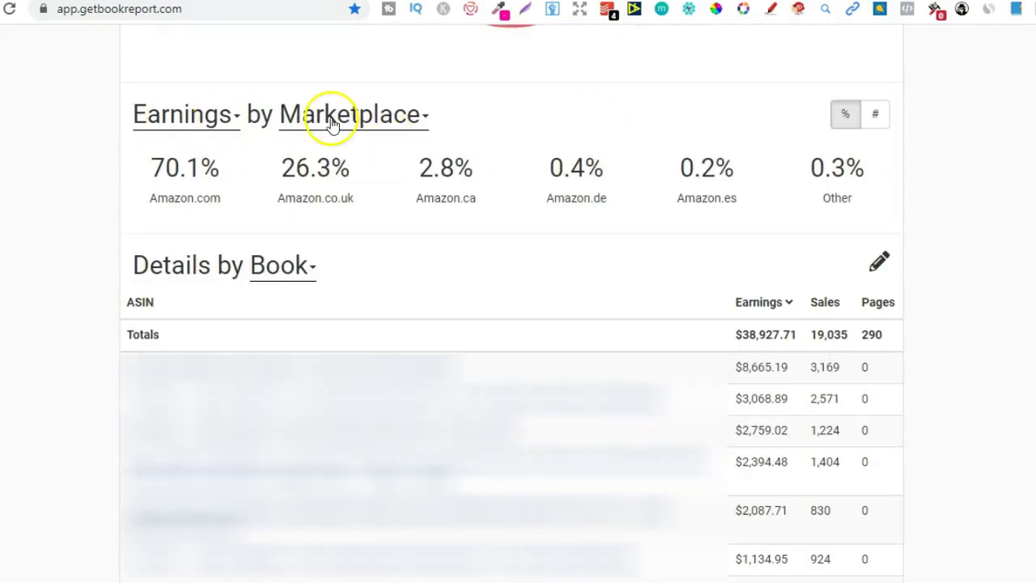
pyautogui.click(207, 115)
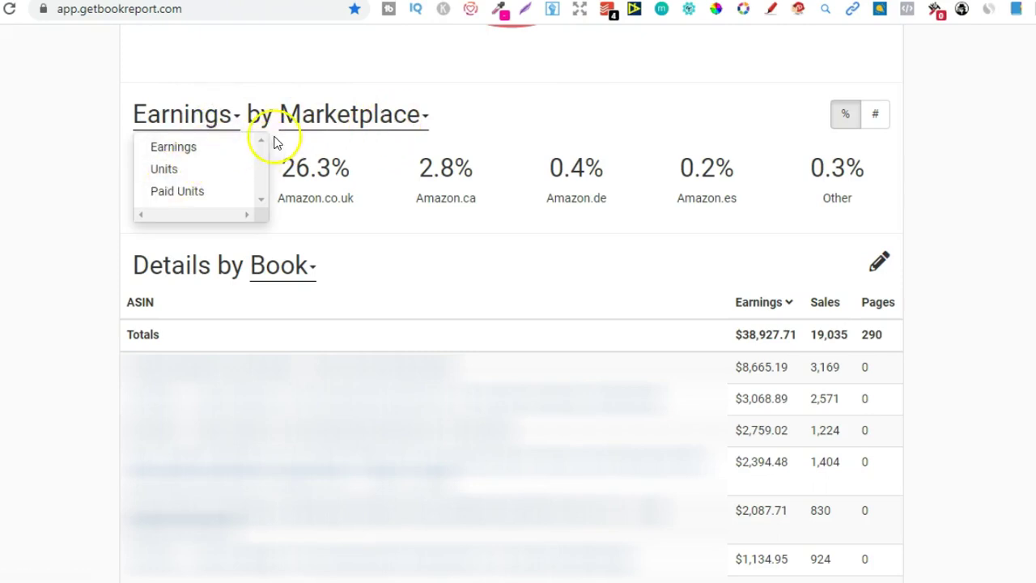
pyautogui.click(324, 134)
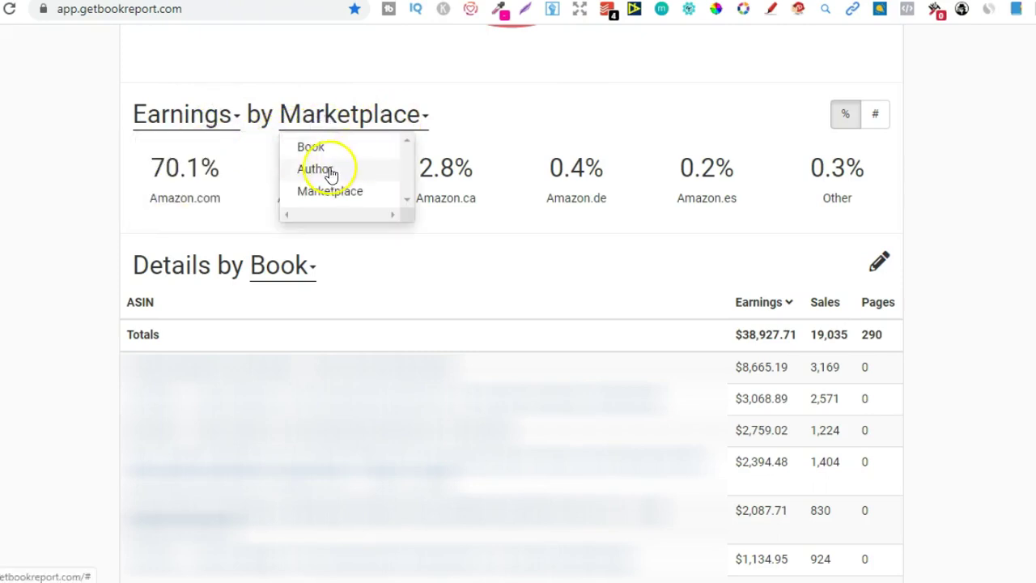
pyautogui.click(988, 313)
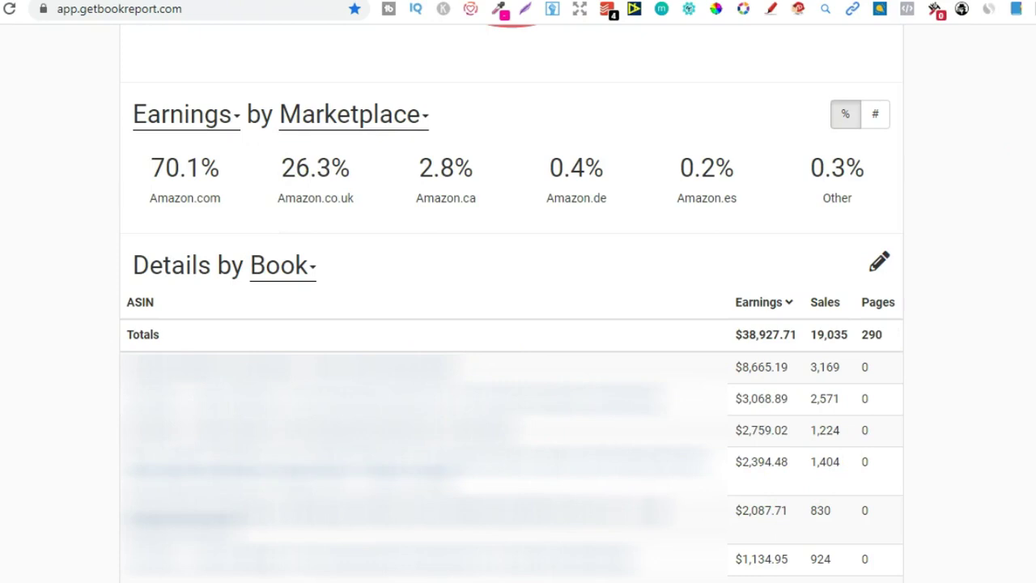
pyautogui.scroll(8, 518, 324)
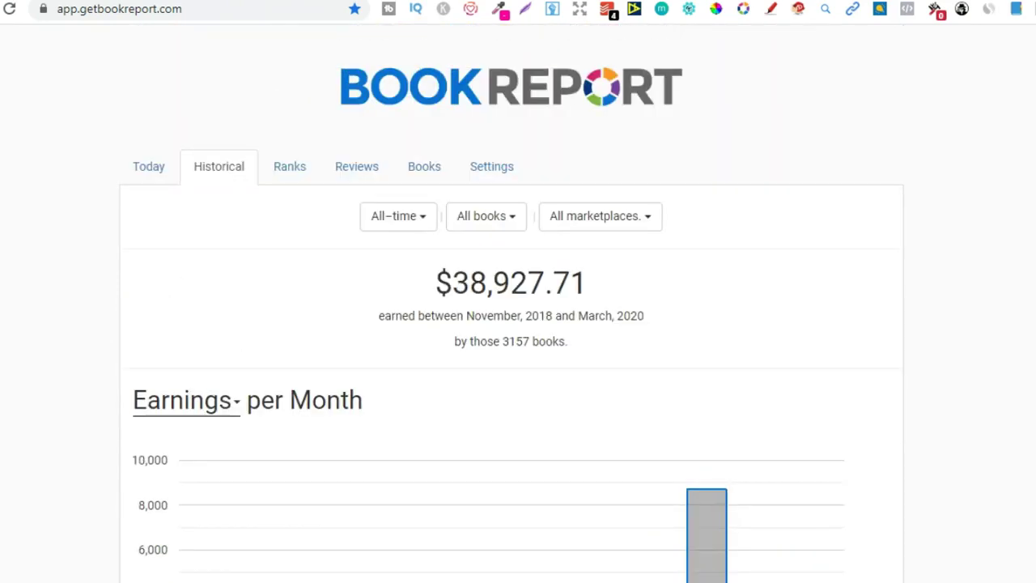
# Open Ranks and try the All books, Paid Ranks, Day and Logarithmic/Linear chart options
pyautogui.click(281, 170)
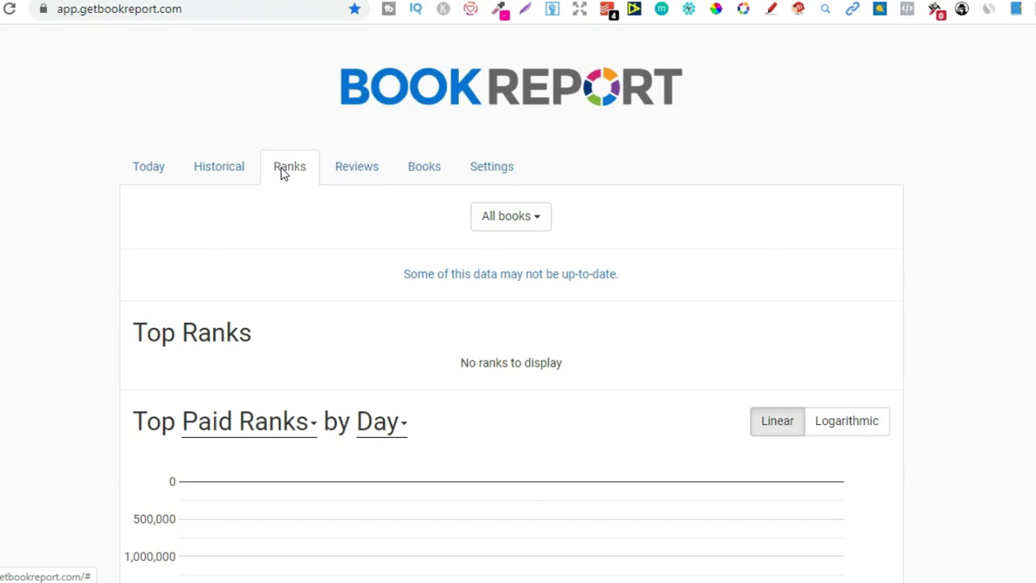
pyautogui.scroll(-2, 512, 324)
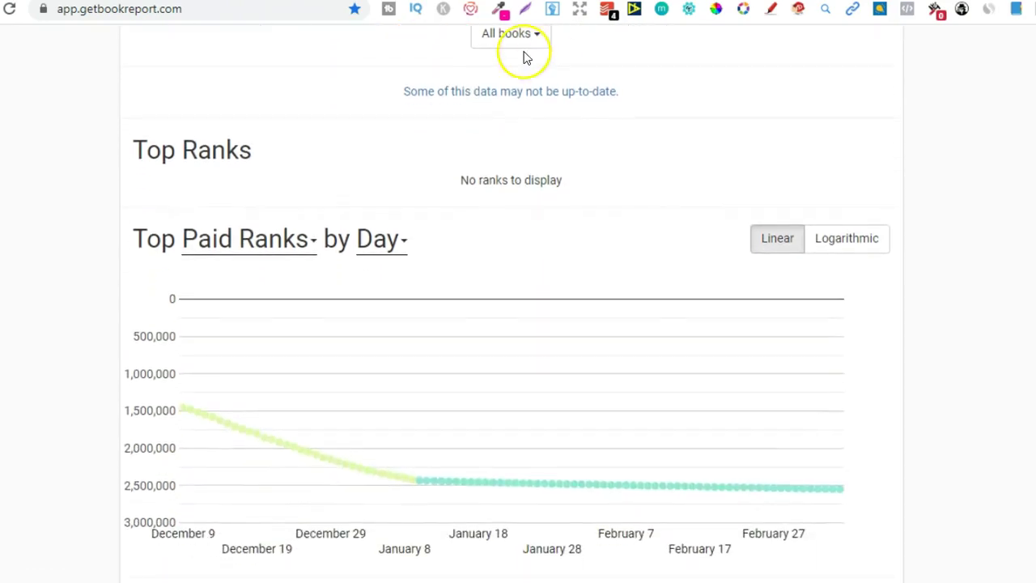
pyautogui.click(523, 39)
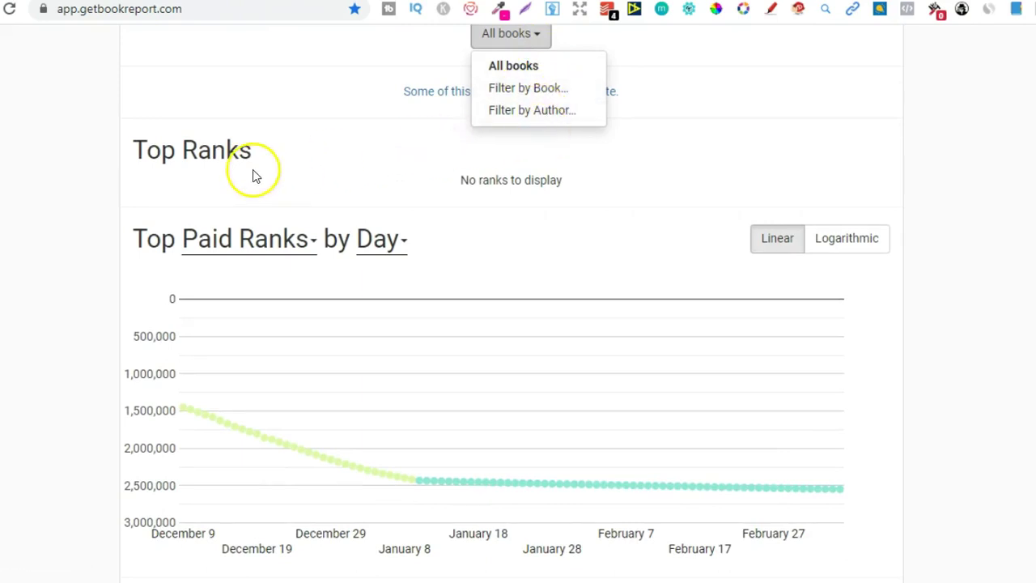
pyautogui.click(277, 244)
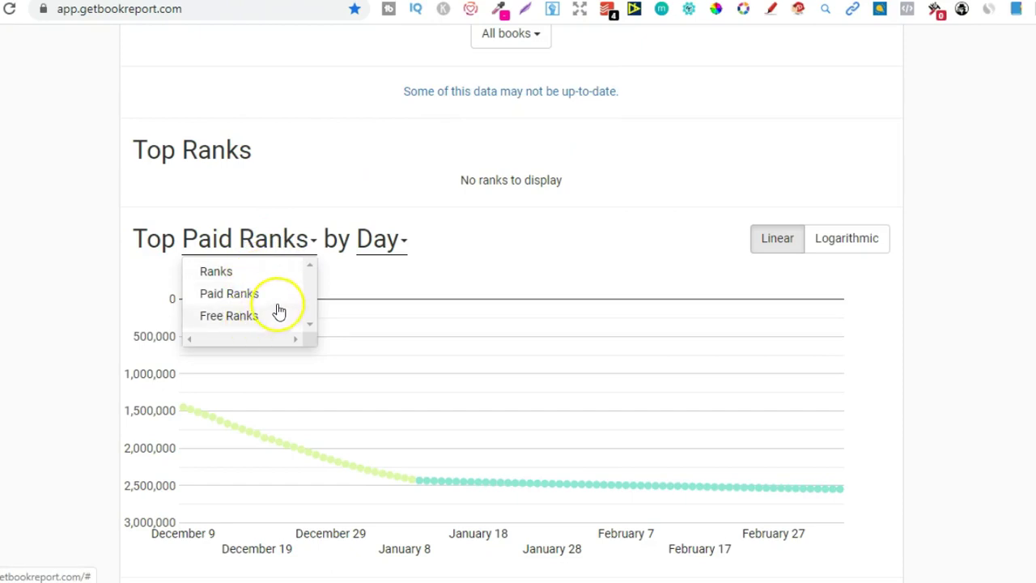
pyautogui.click(372, 250)
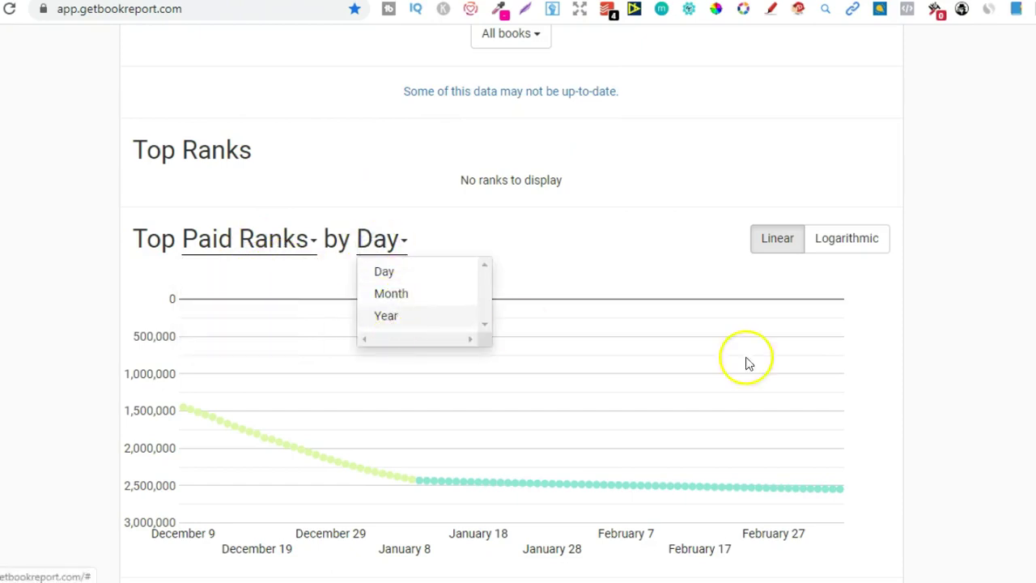
pyautogui.click(944, 414)
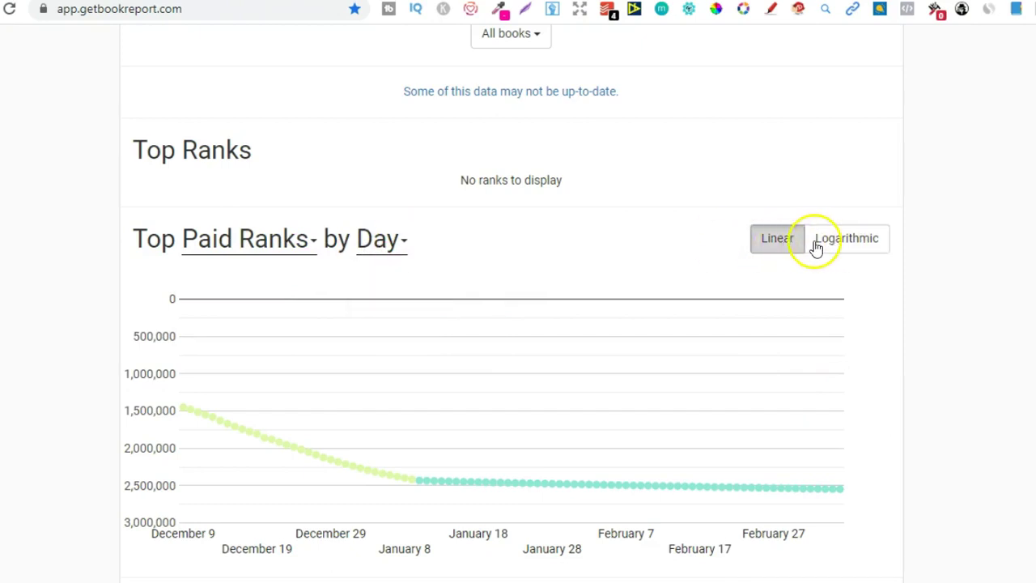
pyautogui.click(829, 246)
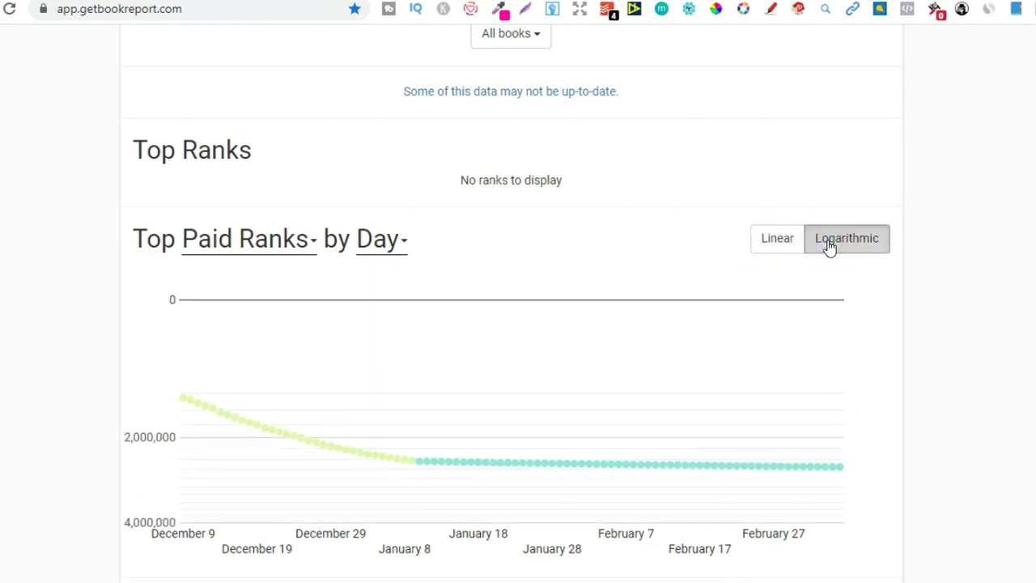
pyautogui.click(786, 243)
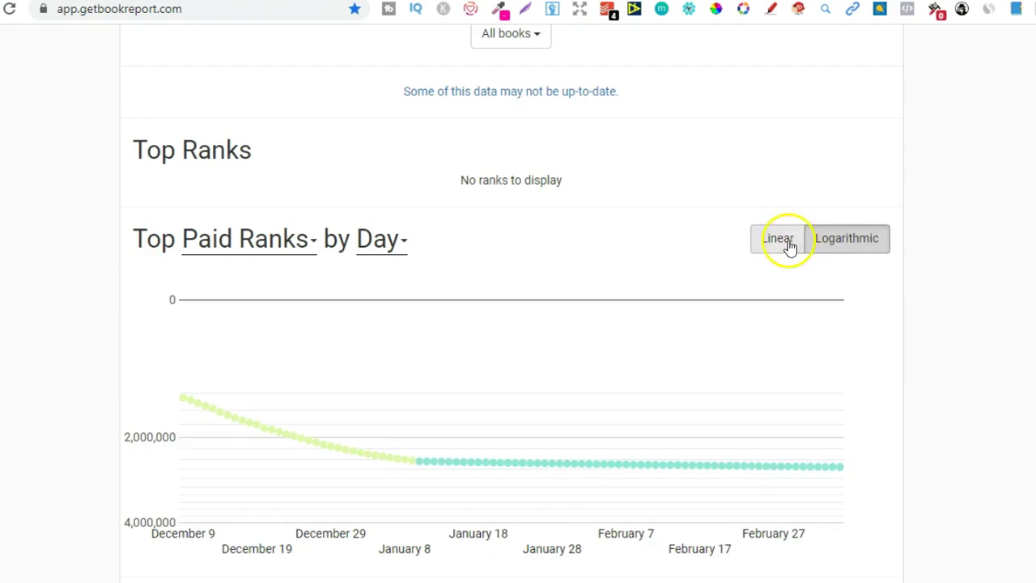
# Open the Launch Comparison book list, close it without selecting any book, and scroll back
pyautogui.scroll(-5, 510, 324)
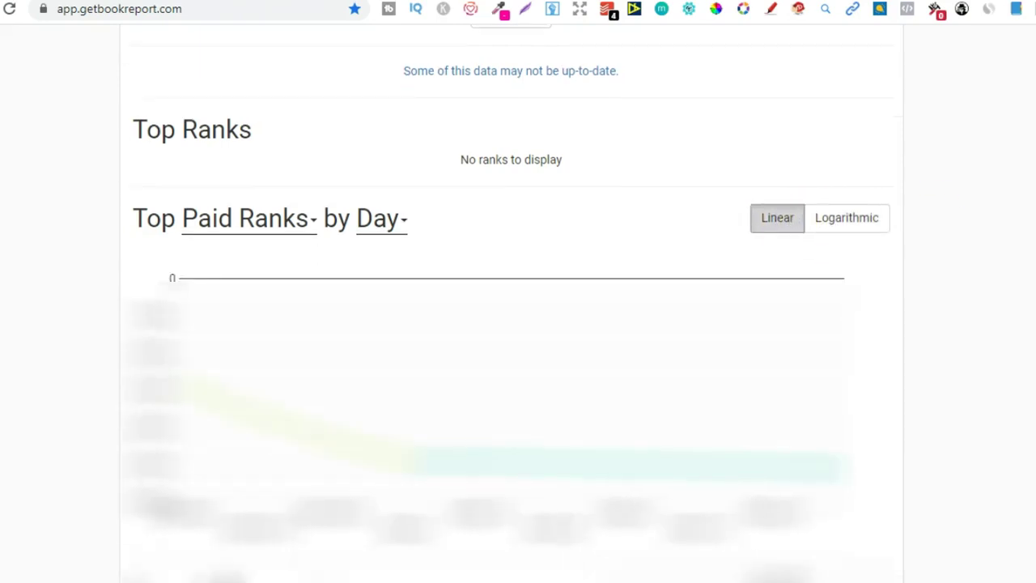
pyautogui.scroll(-2, 510, 304)
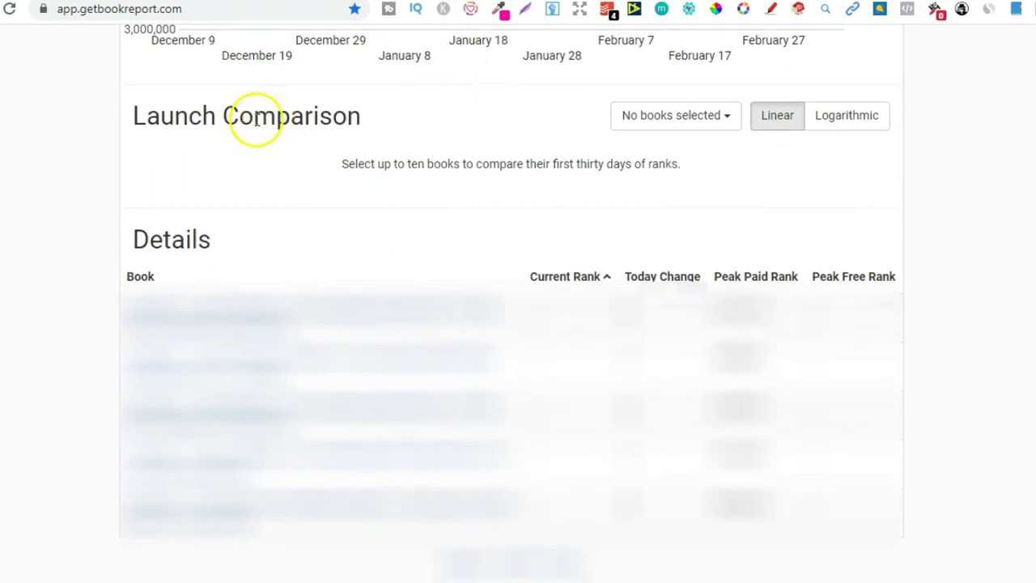
pyautogui.click(725, 126)
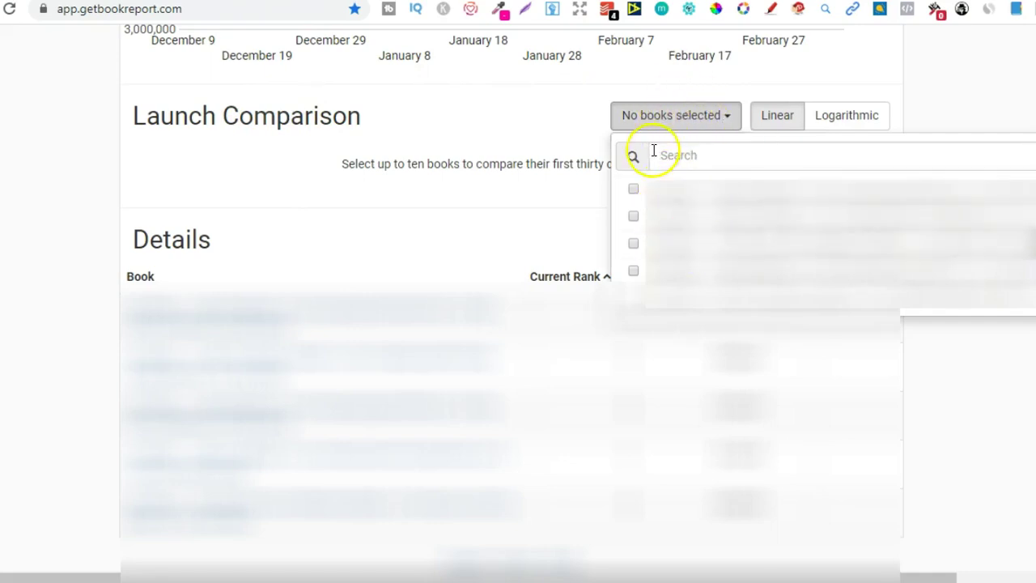
pyautogui.click(948, 114)
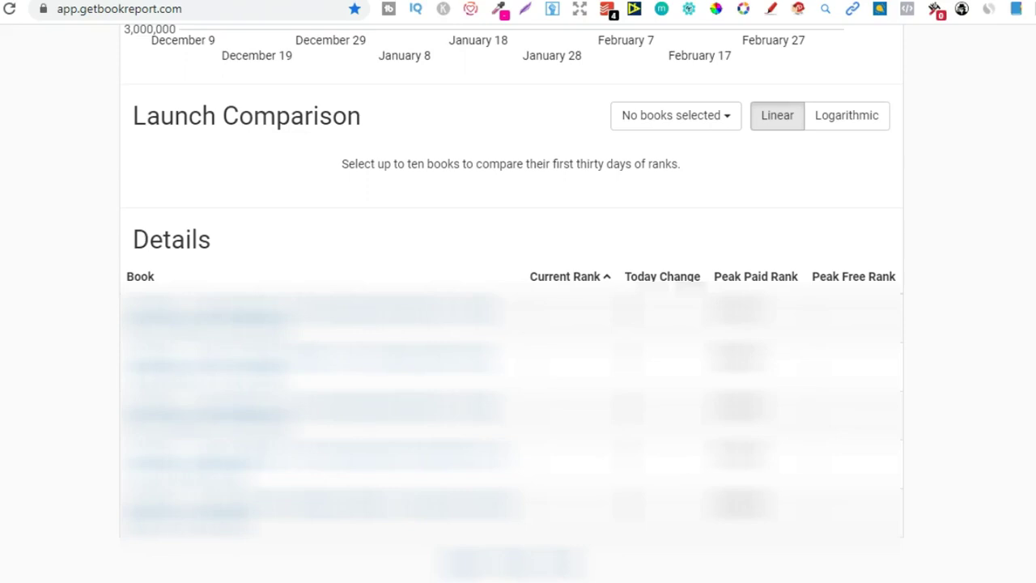
pyautogui.scroll(-1, 512, 304)
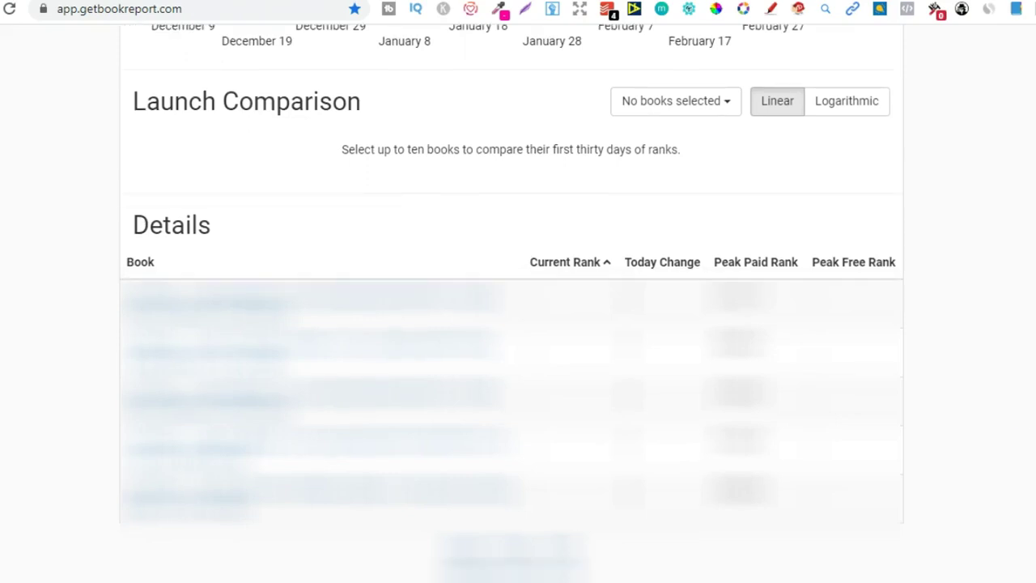
pyautogui.scroll(6, 511, 303)
# In Reviews, try the All books and All ratings filters, then show the Newest first sort options
pyautogui.scroll(2, 512, 304)
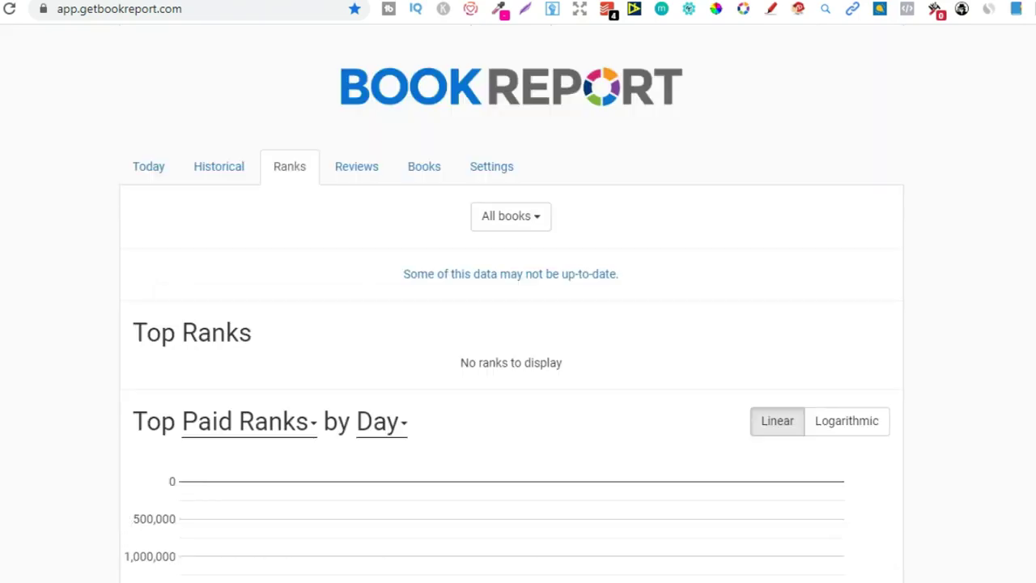
pyautogui.click(348, 169)
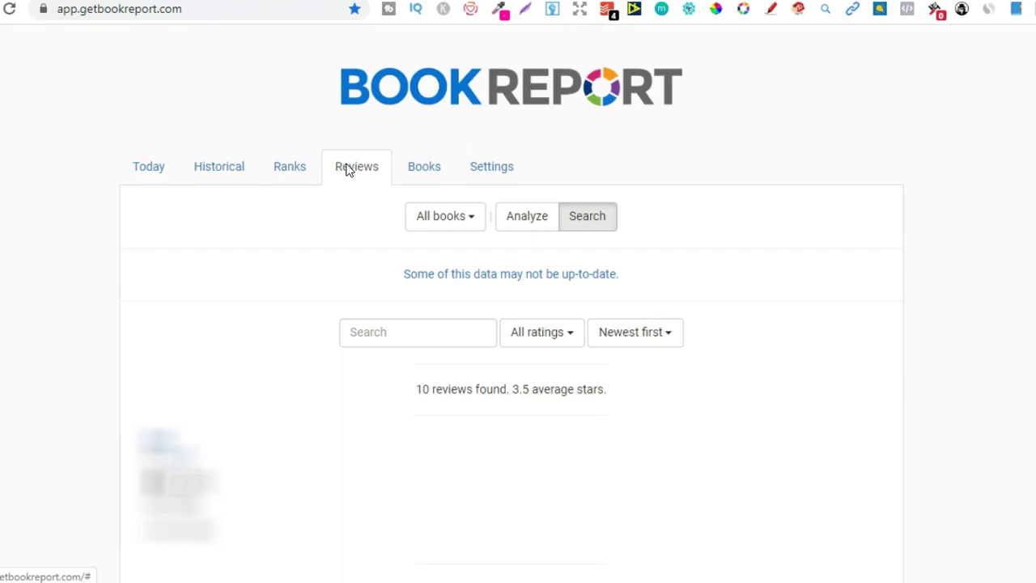
pyautogui.click(474, 221)
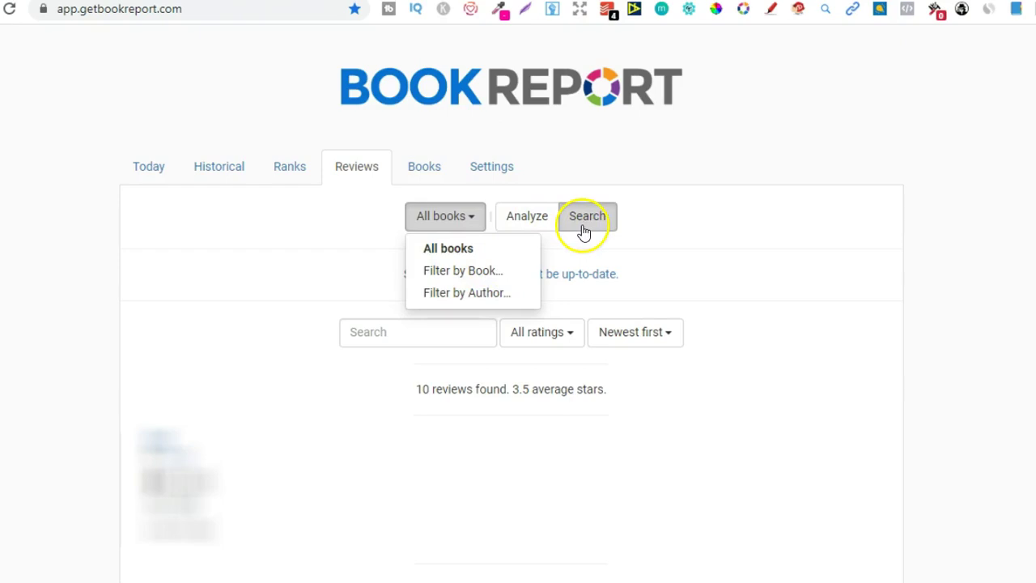
pyautogui.click(990, 259)
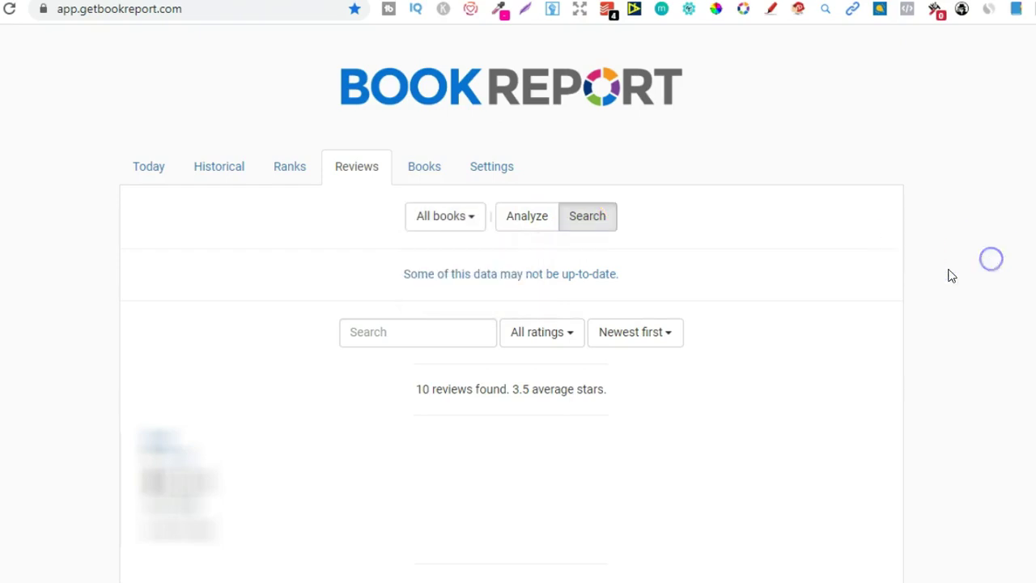
pyautogui.click(566, 339)
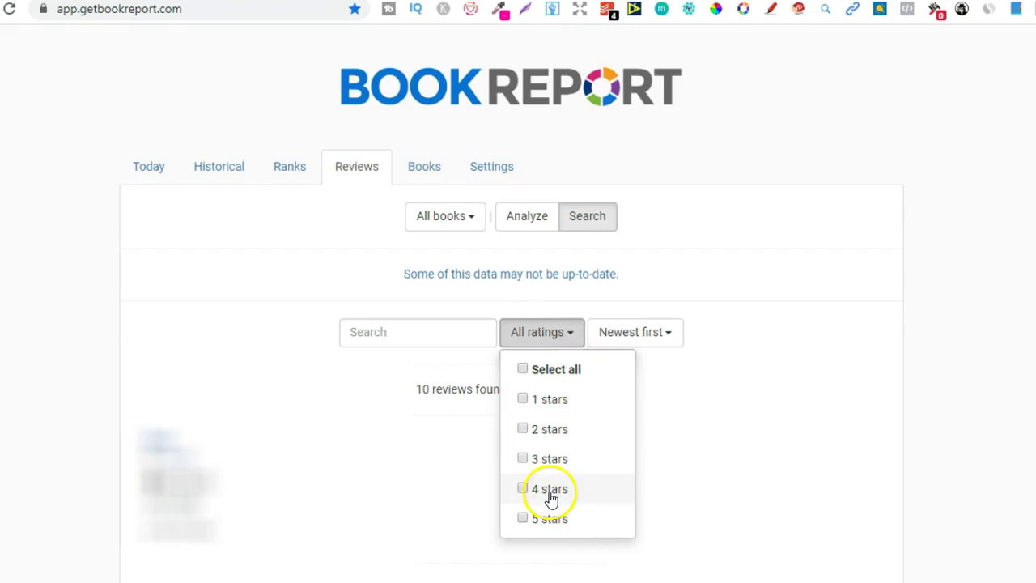
pyautogui.click(765, 301)
pyautogui.click(652, 336)
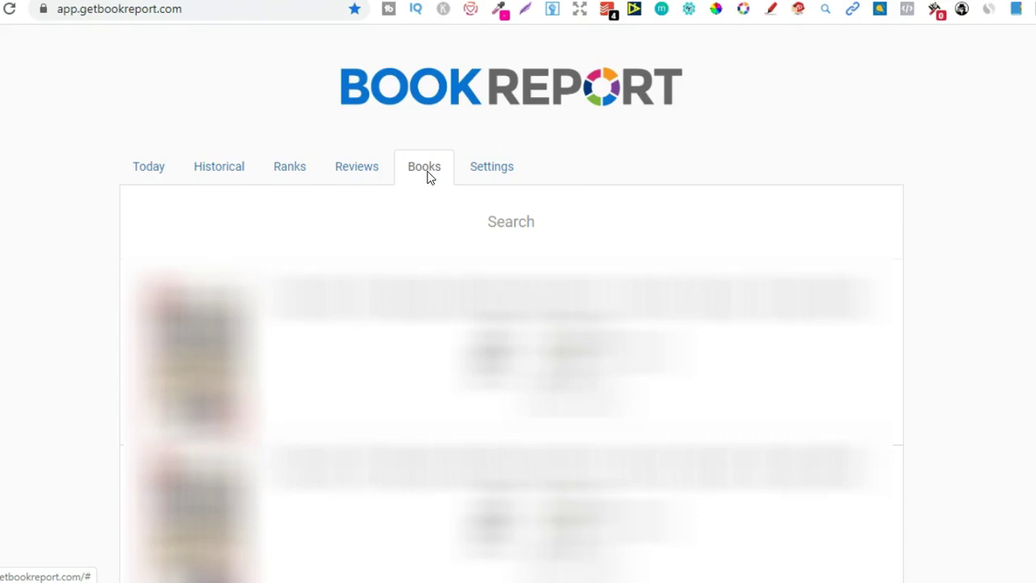
# Open the Historical earnings view and scroll through it
pyautogui.click(228, 176)
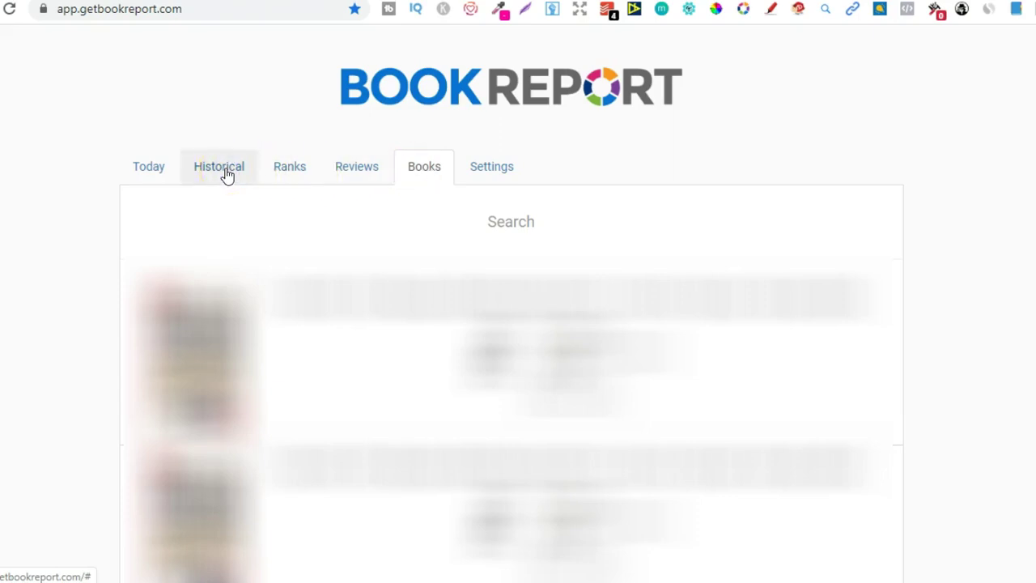
pyautogui.click(149, 173)
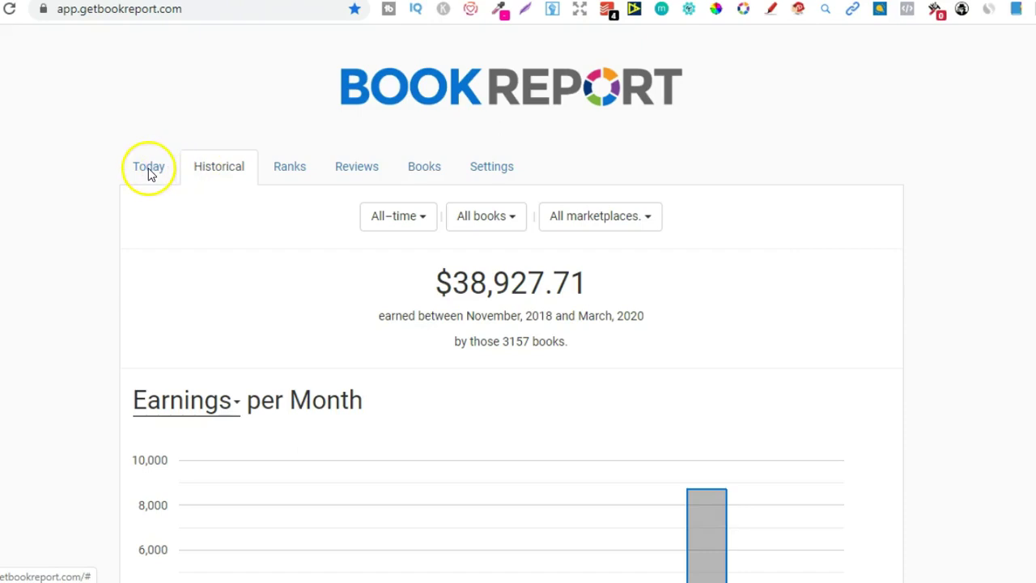
pyautogui.click(203, 162)
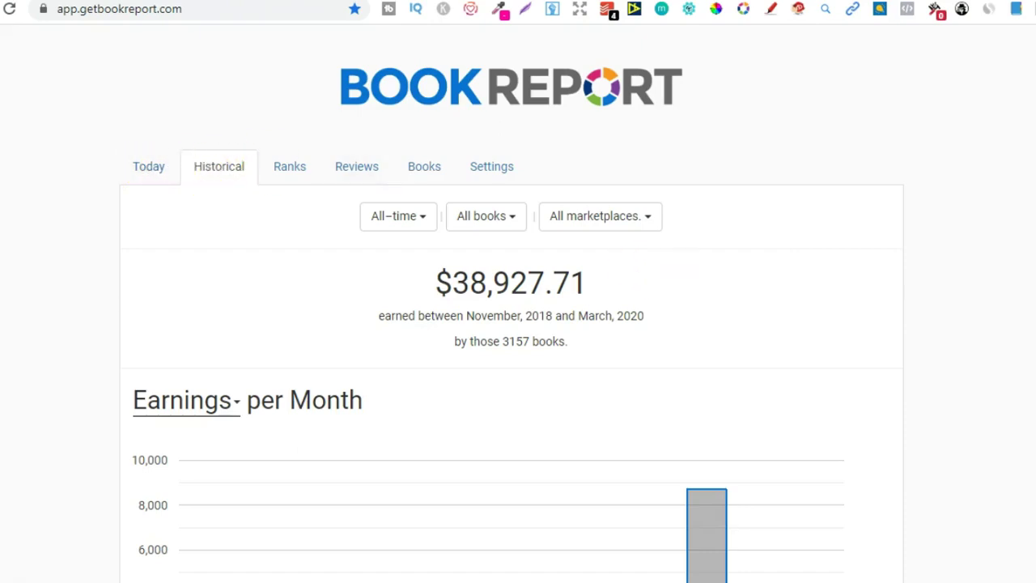
pyautogui.scroll(-3, 518, 324)
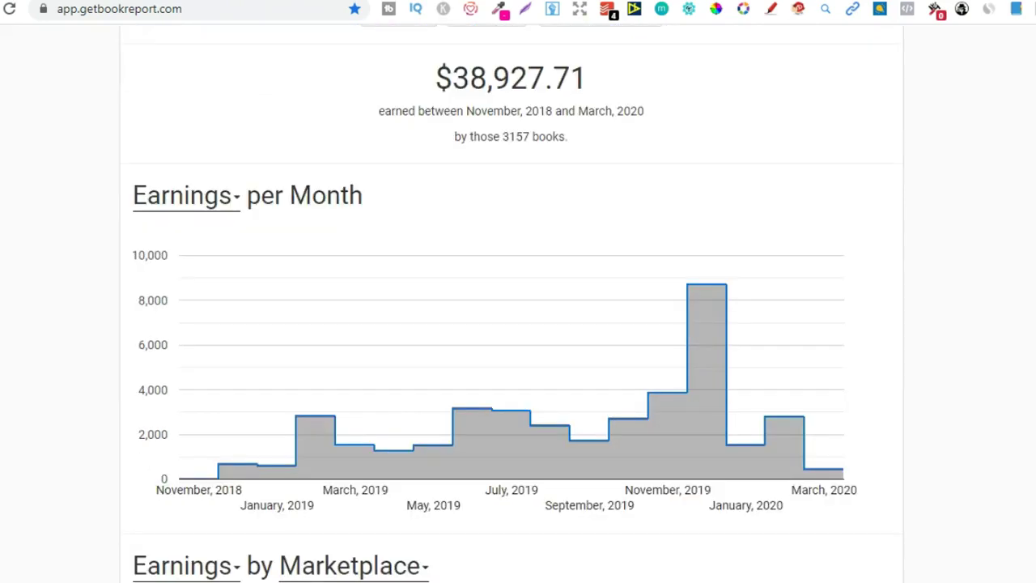
pyautogui.click(1025, 95)
pyautogui.scroll(1, 1027, 95)
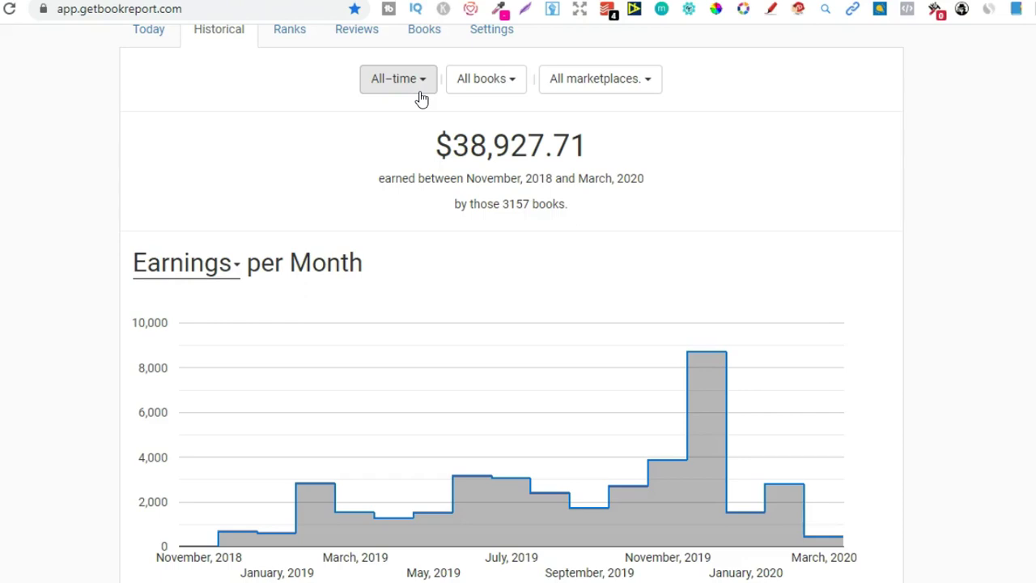
# Set the reporting period to Last week, highlight the $411.00 total, and scroll the charts
pyautogui.click(416, 89)
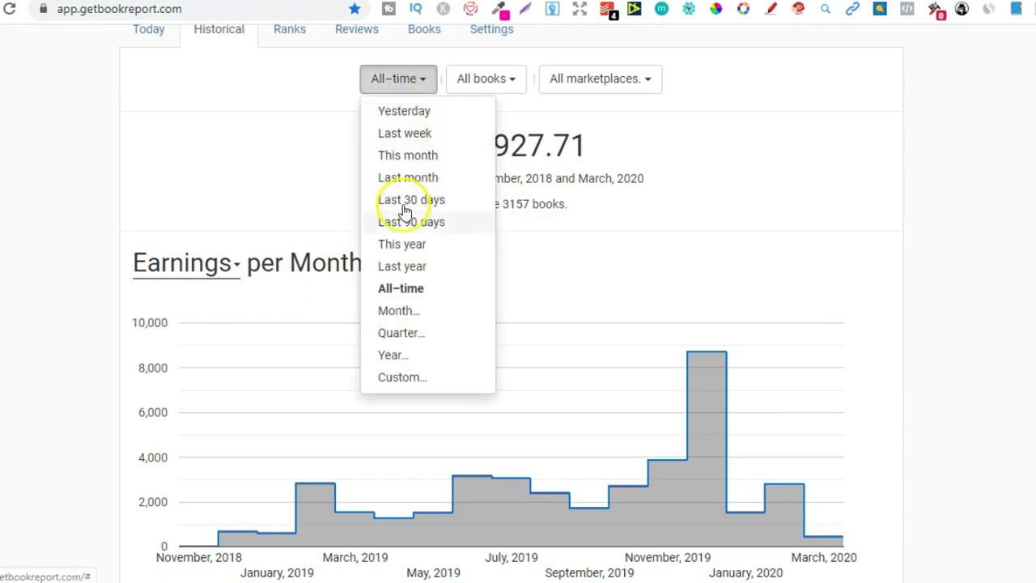
pyautogui.click(425, 136)
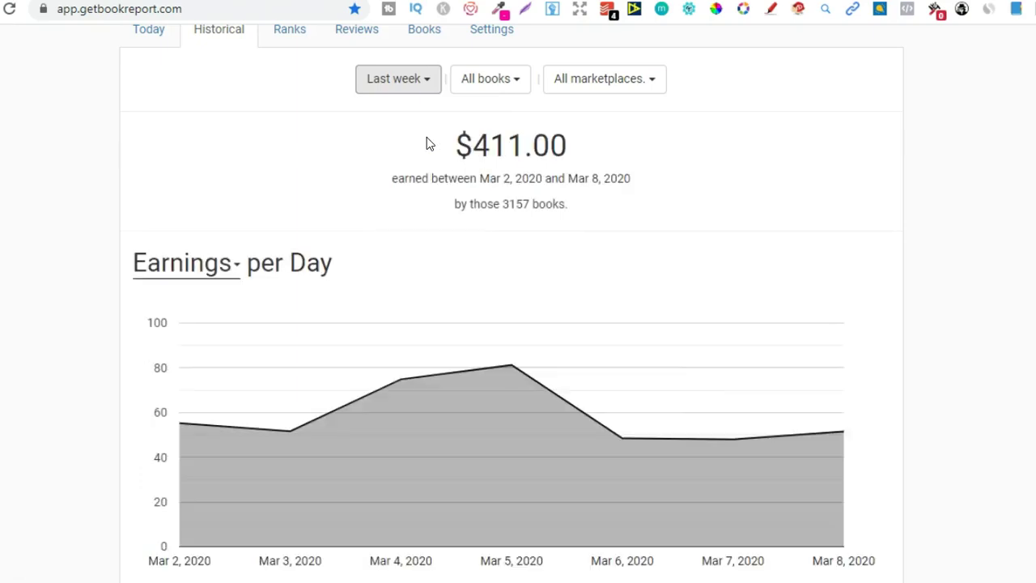
pyautogui.moveTo(456, 145); pyautogui.dragTo(564, 146)
pyautogui.click(1018, 222)
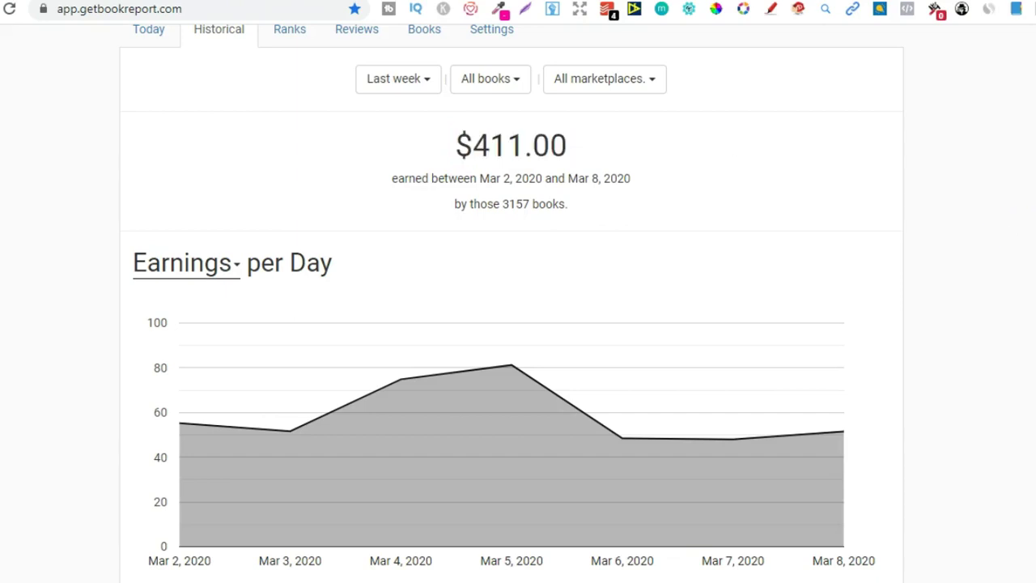
pyautogui.scroll(-3, 1019, 222)
pyautogui.scroll(-2, 512, 295)
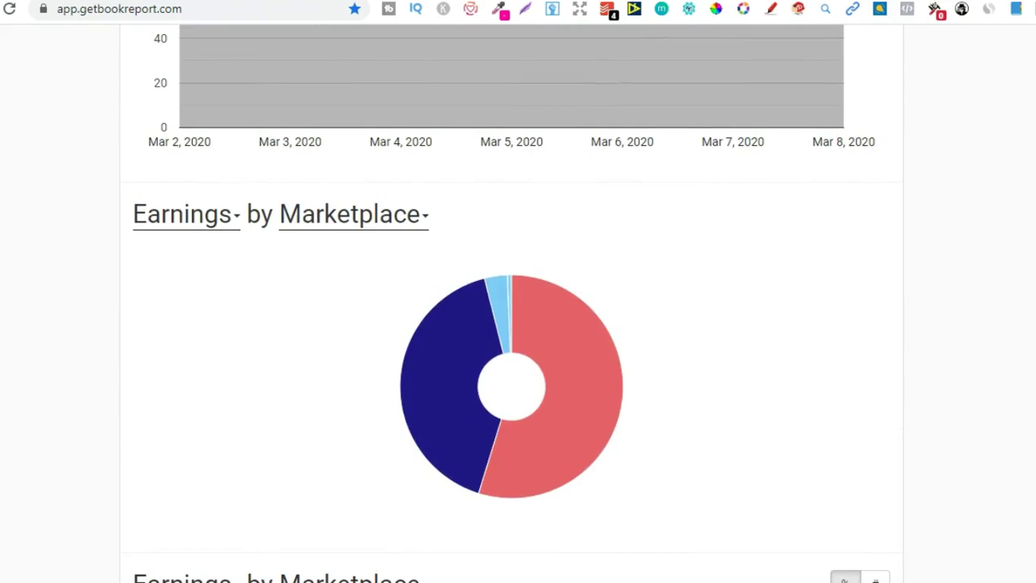
pyautogui.scroll(5, 511, 324)
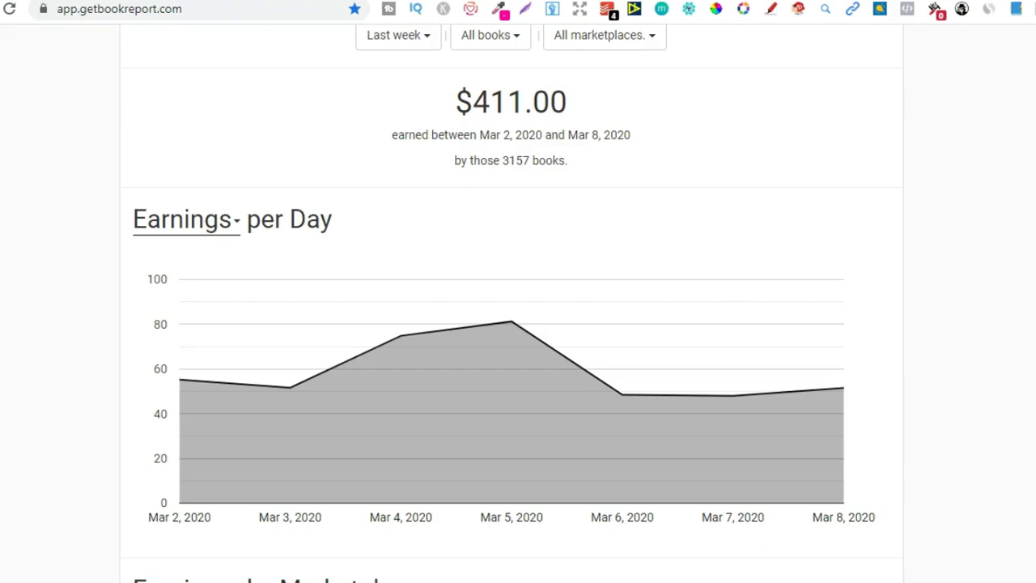
pyautogui.scroll(1, 511, 304)
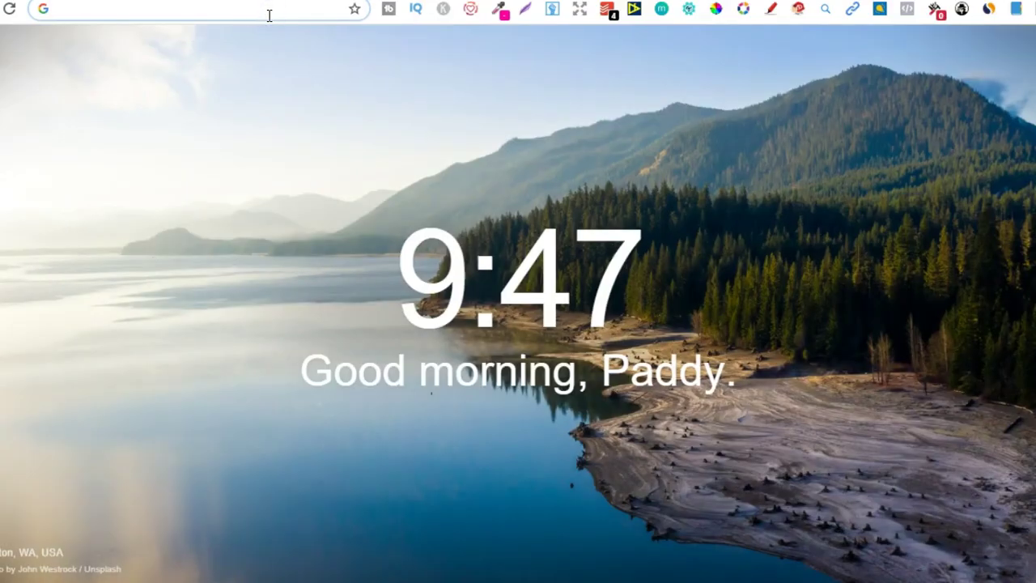
# Search Google for 'akreports' and open the akreport.com result
pyautogui.write('akreports')
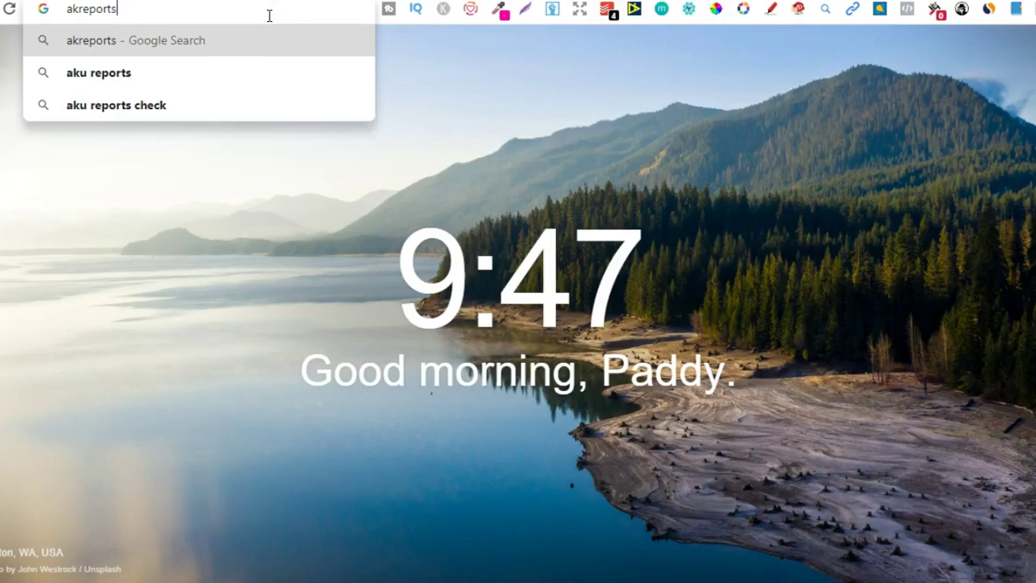
pyautogui.press('Return')
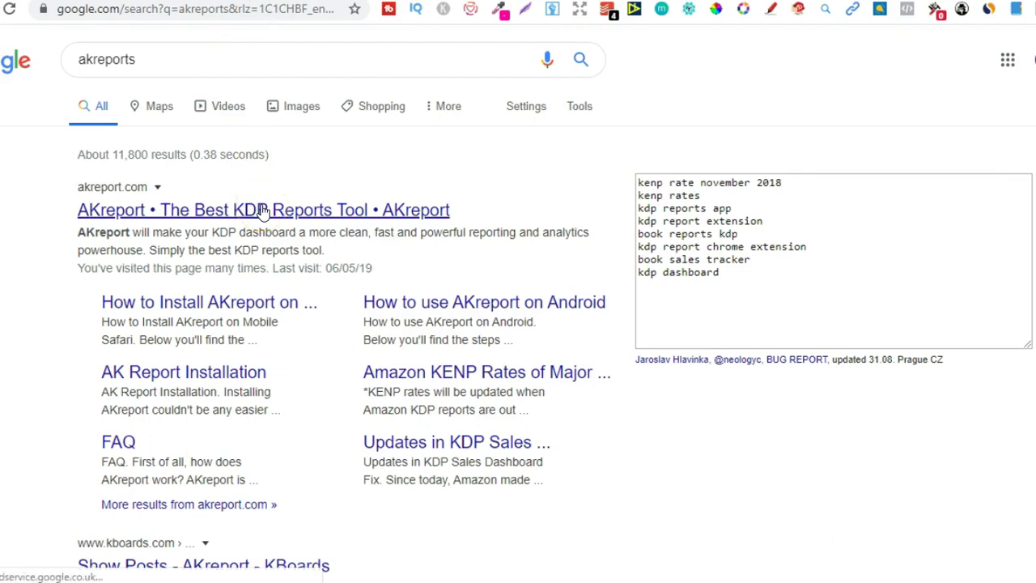
pyautogui.click(309, 230)
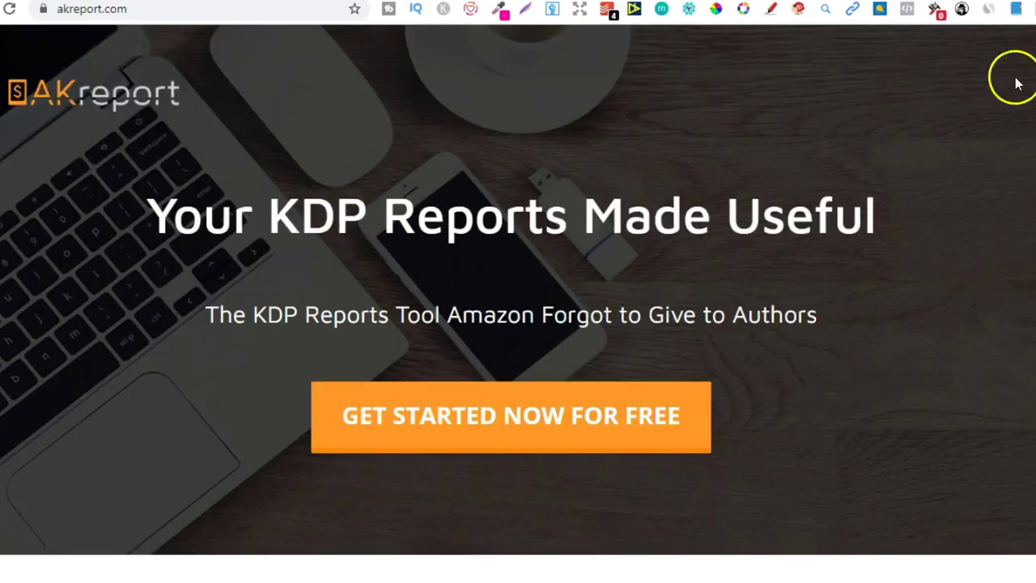
pyautogui.scroll(-10, 519, 291)
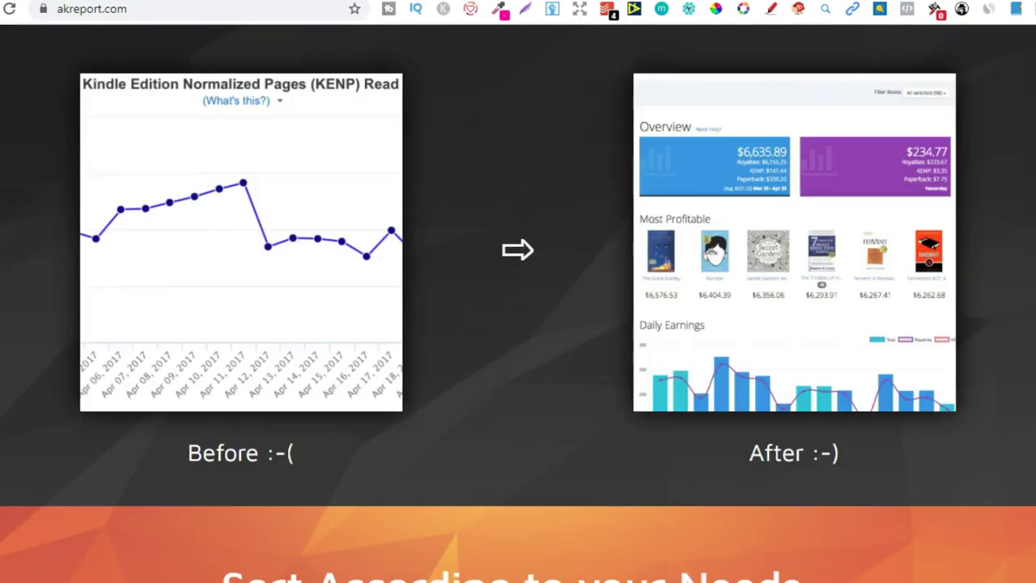
pyautogui.scroll(-7, 518, 291)
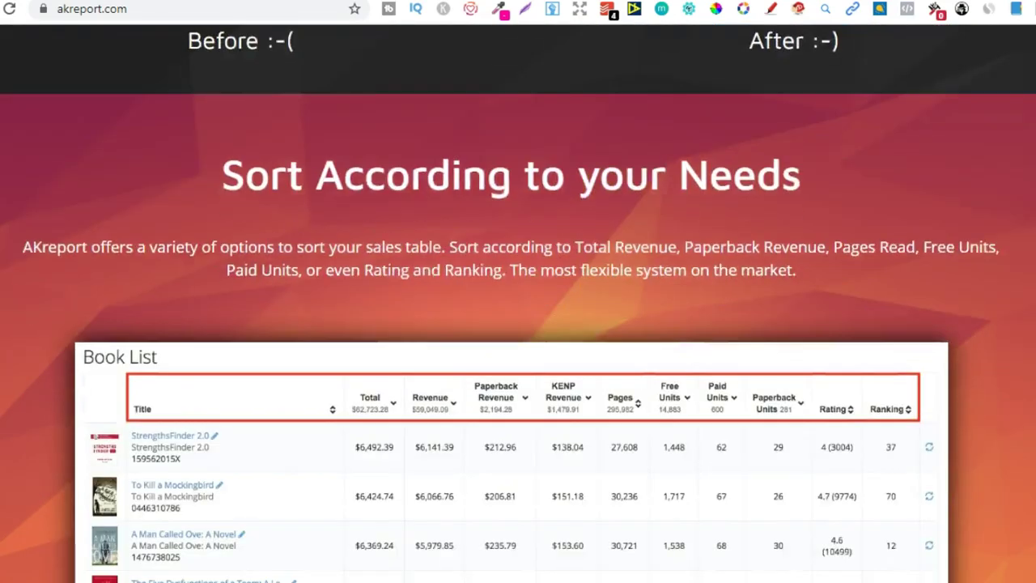
pyautogui.scroll(-5, 519, 291)
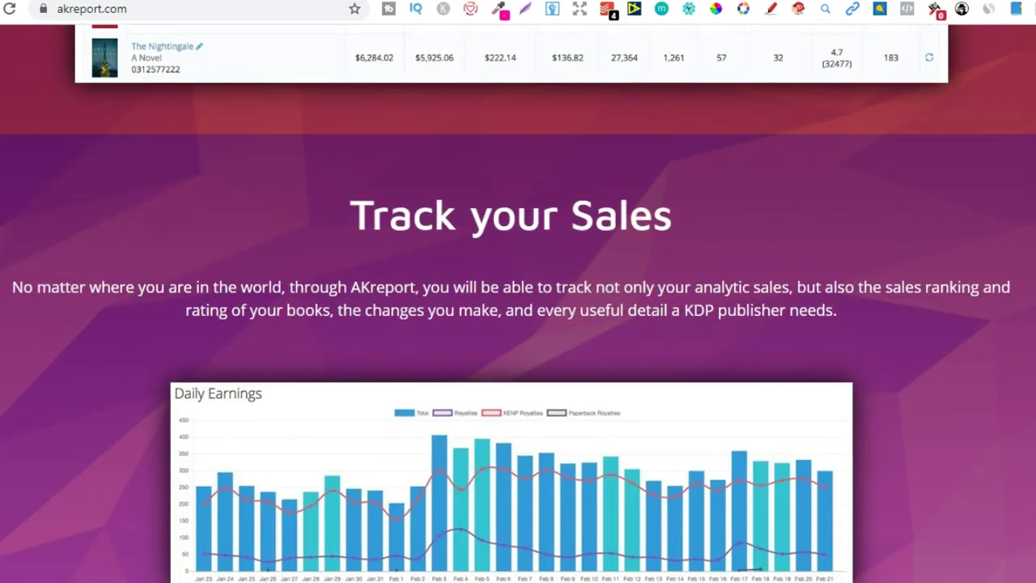
pyautogui.scroll(-10, 518, 292)
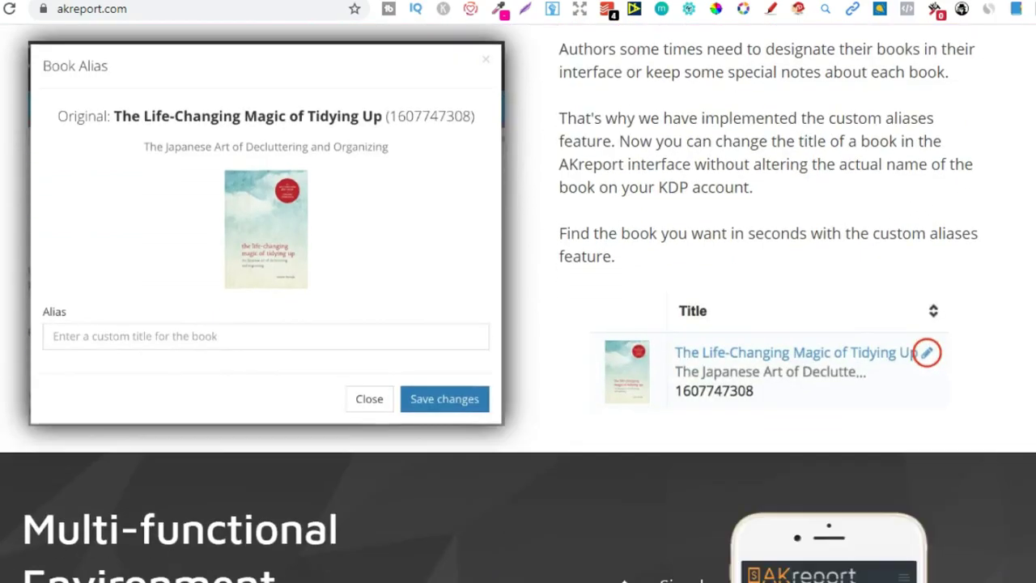
pyautogui.scroll(-8, 518, 292)
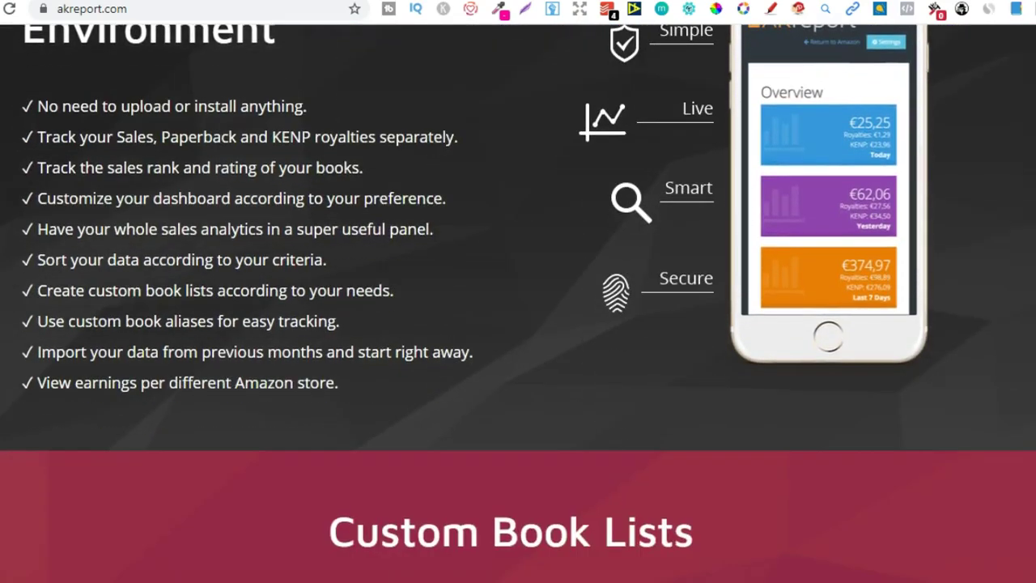
pyautogui.scroll(-7, 519, 292)
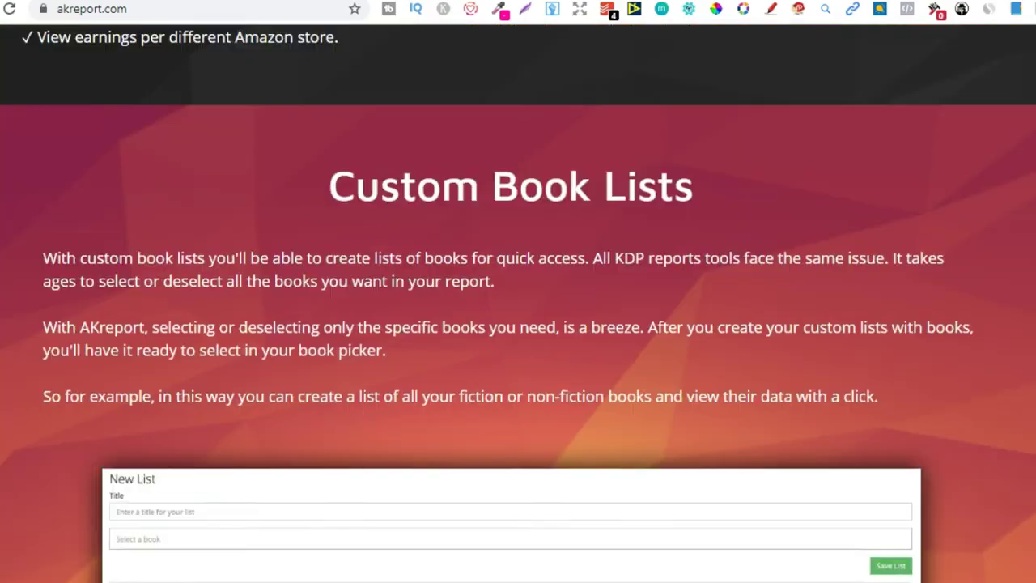
pyautogui.press('Home')
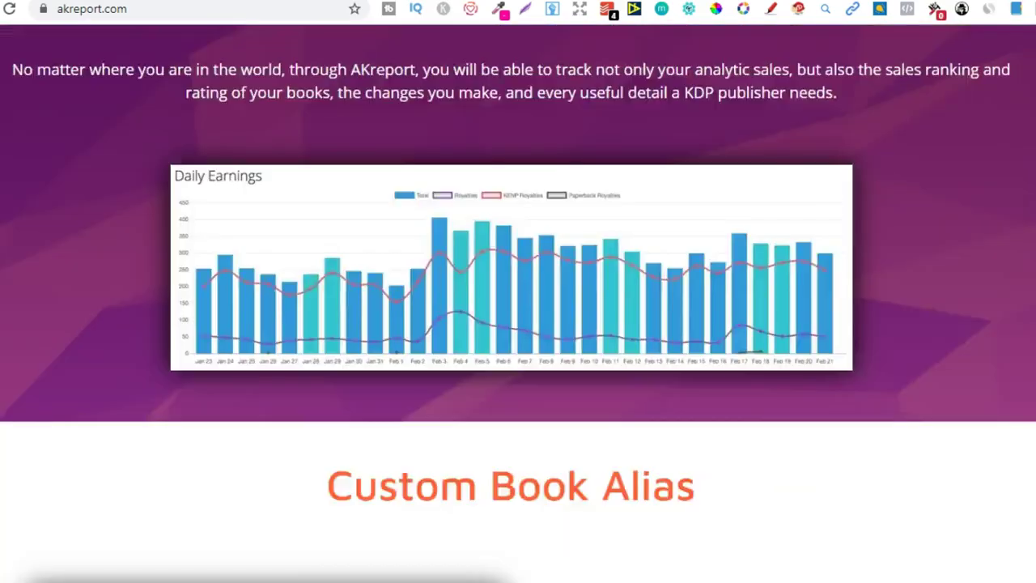